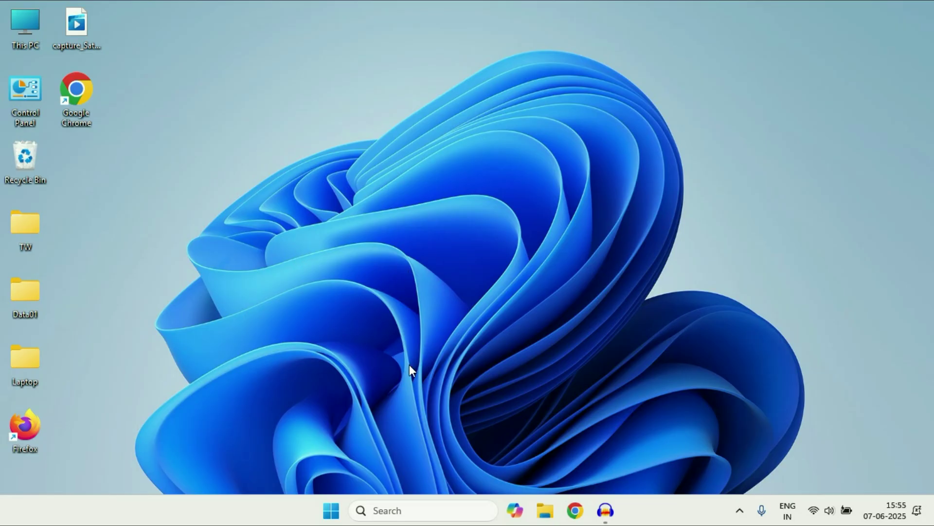
- Switch Bluetooth on under Settings > Bluetooth & devices > Devices, then minimize Settings
click(332, 511)
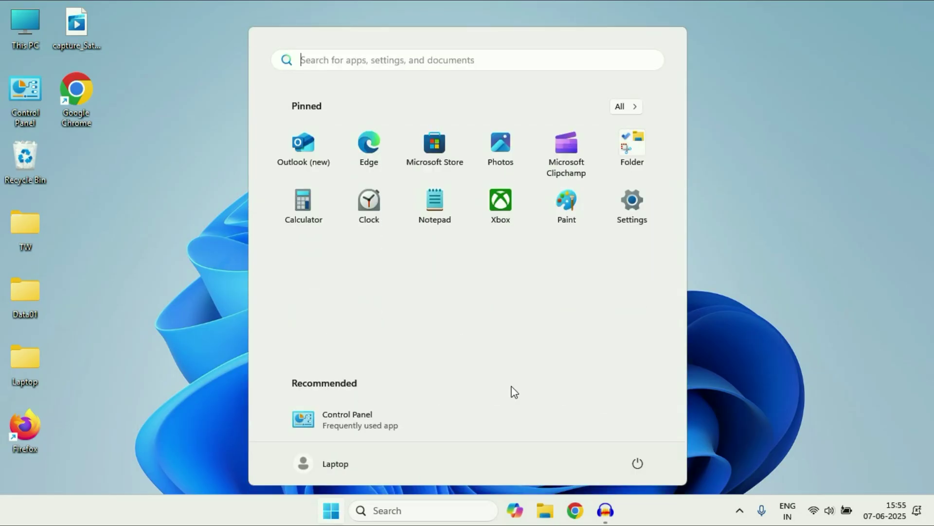
click(632, 212)
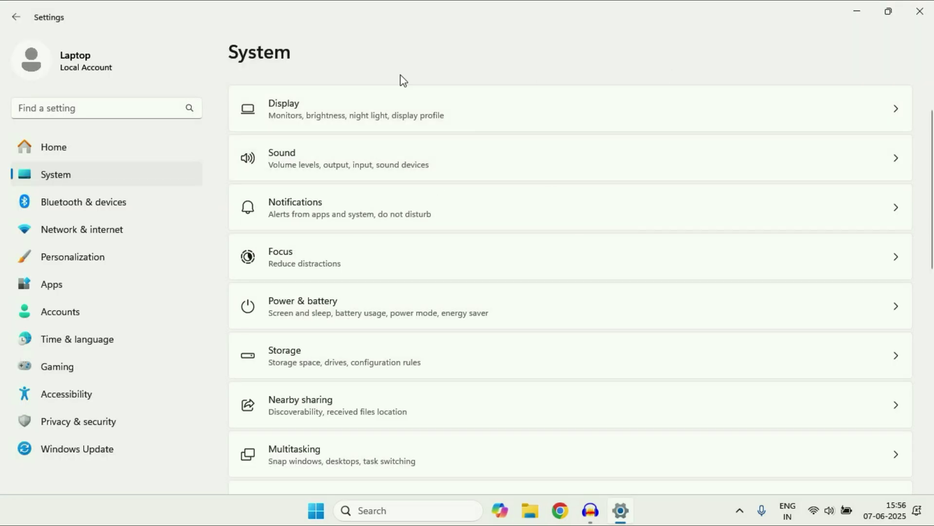
click(106, 206)
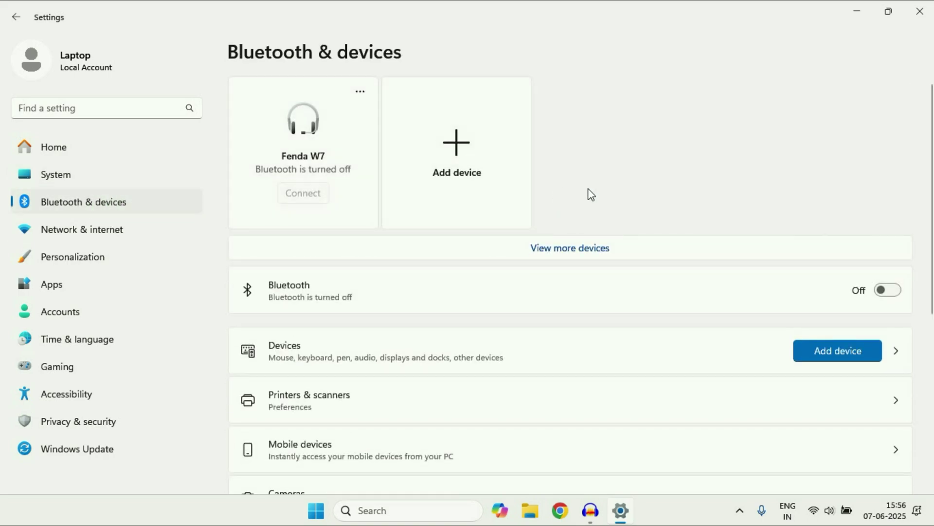
click(477, 351)
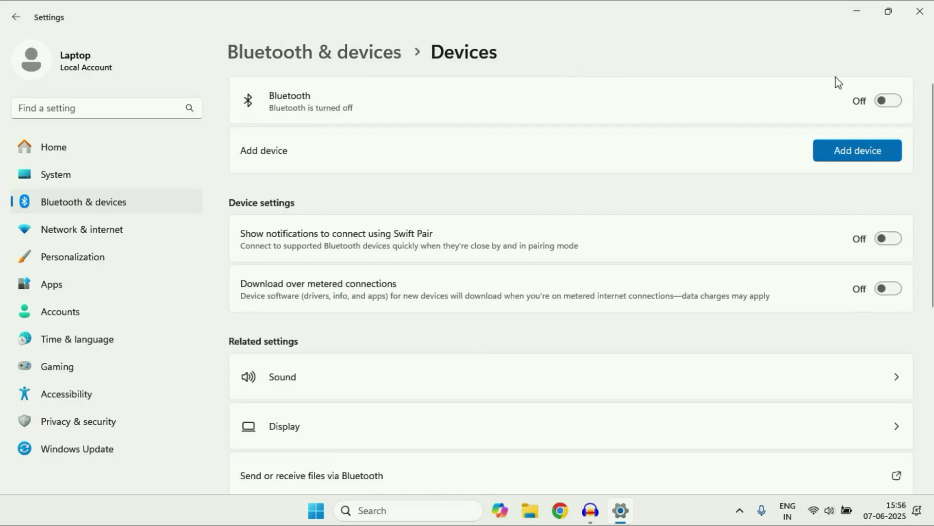
click(887, 101)
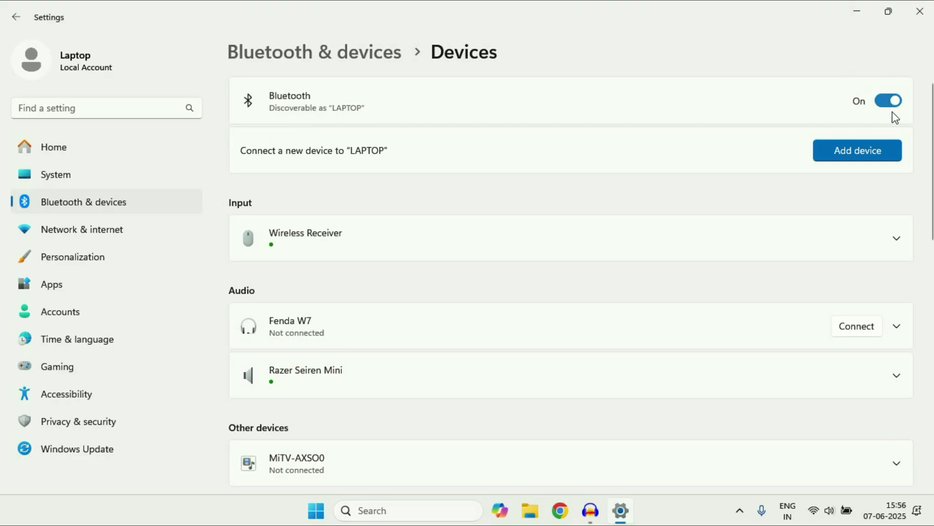
click(856, 10)
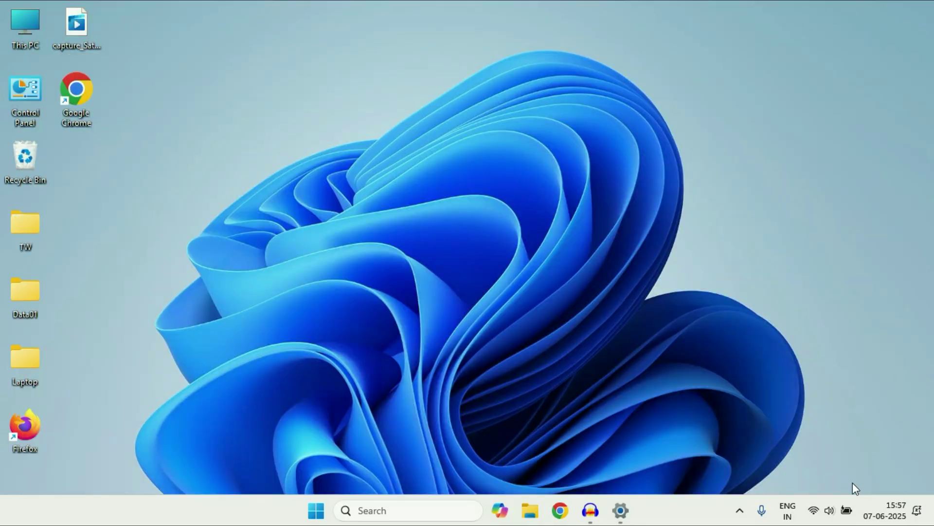
- Toggle Airplane mode on and back off in Quick Settings, then bring Settings forward
click(830, 509)
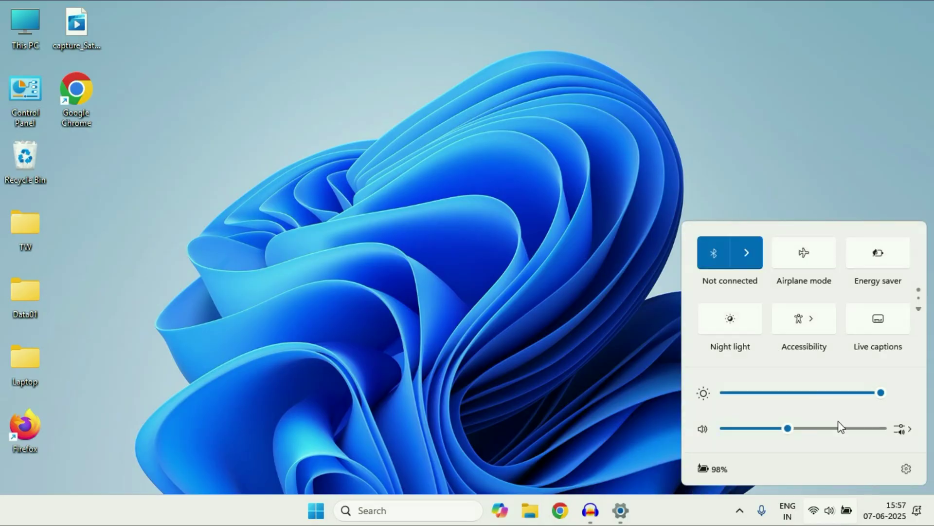
click(805, 253)
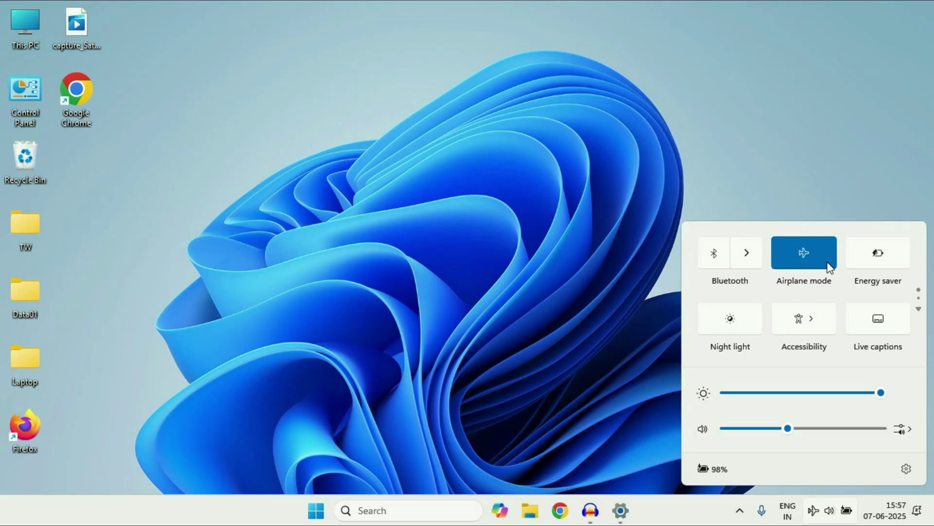
click(806, 249)
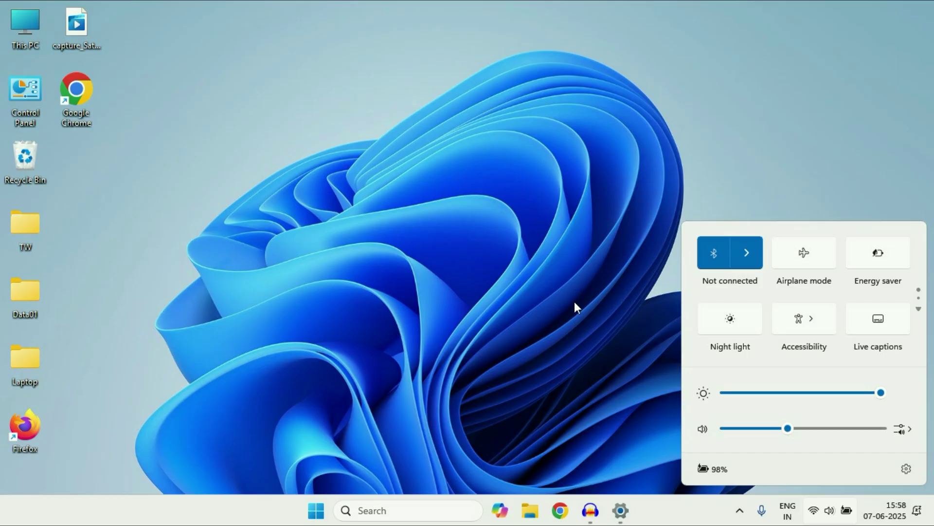
click(625, 512)
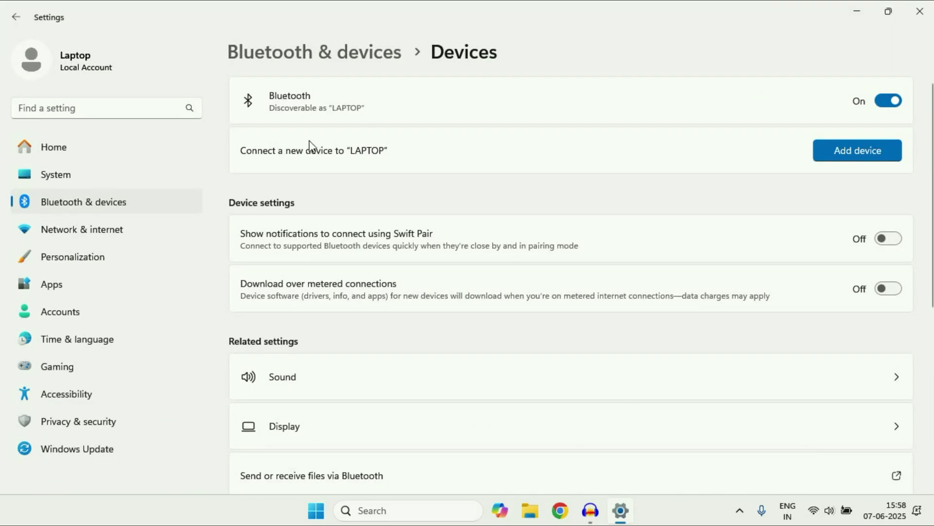
- Remove Fenda W7 from Bluetooth & devices > Devices and minimize Settings
click(127, 205)
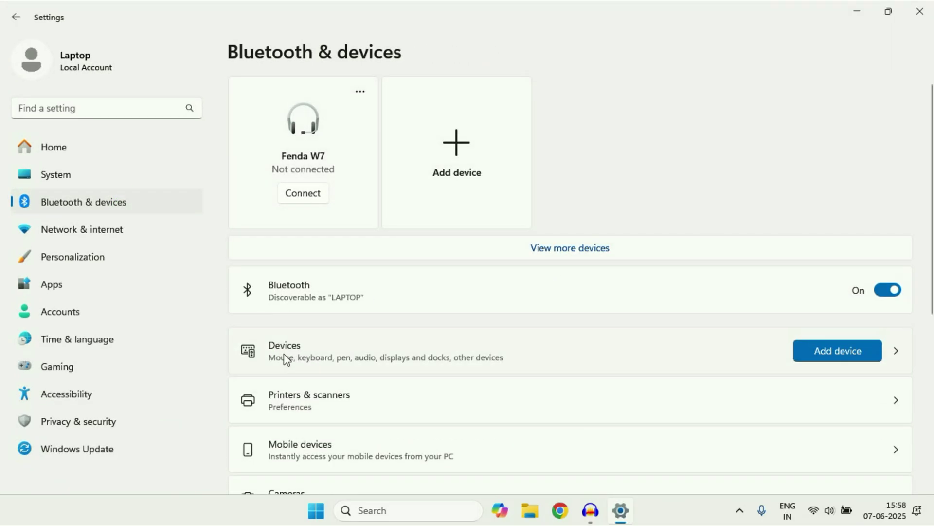
click(475, 352)
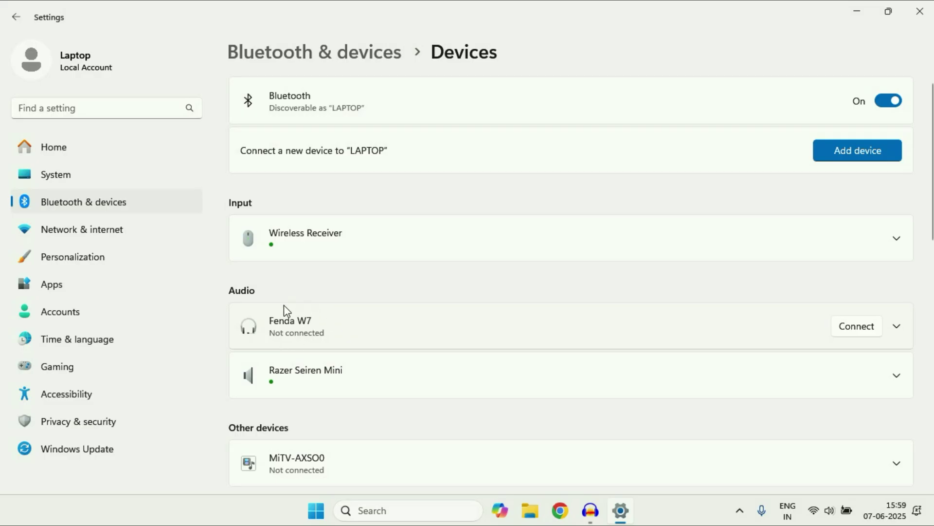
click(898, 327)
click(851, 376)
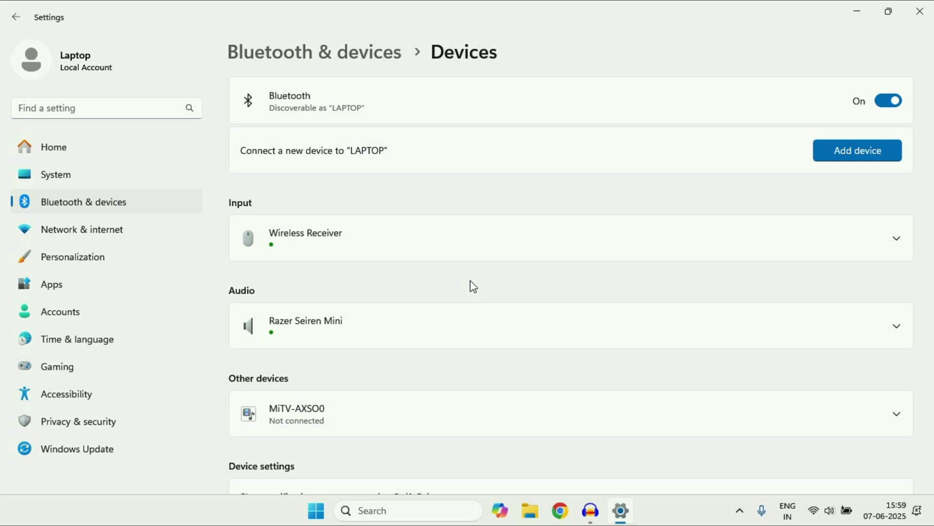
click(856, 12)
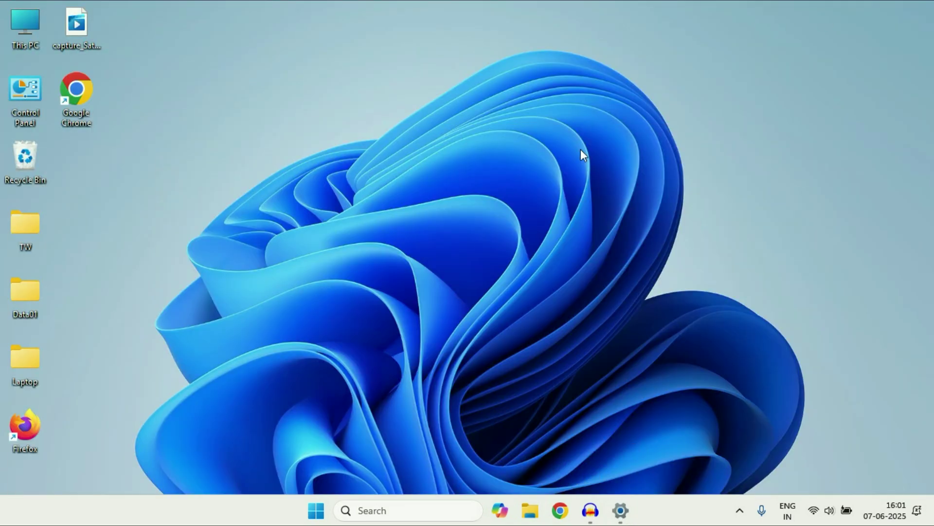
- Search 'ser' from the taskbar and launch the Services console
click(382, 506)
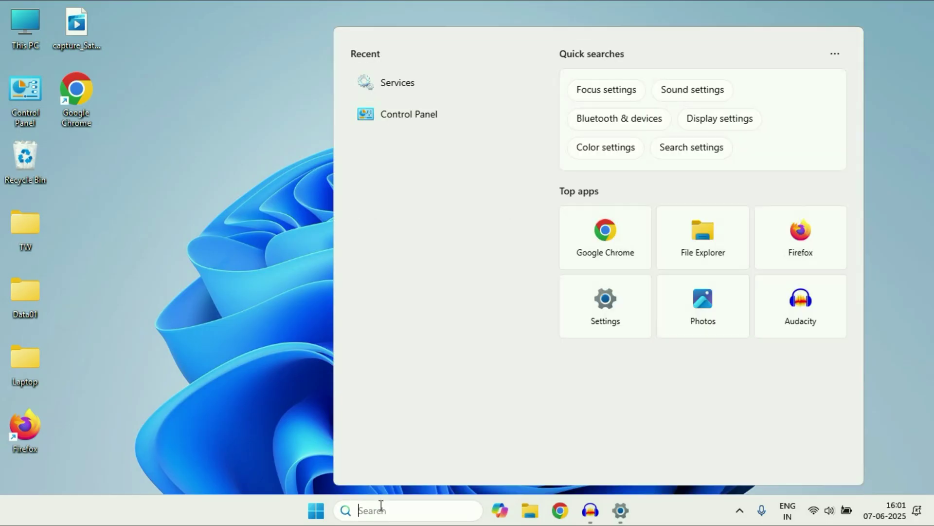
text(ser)
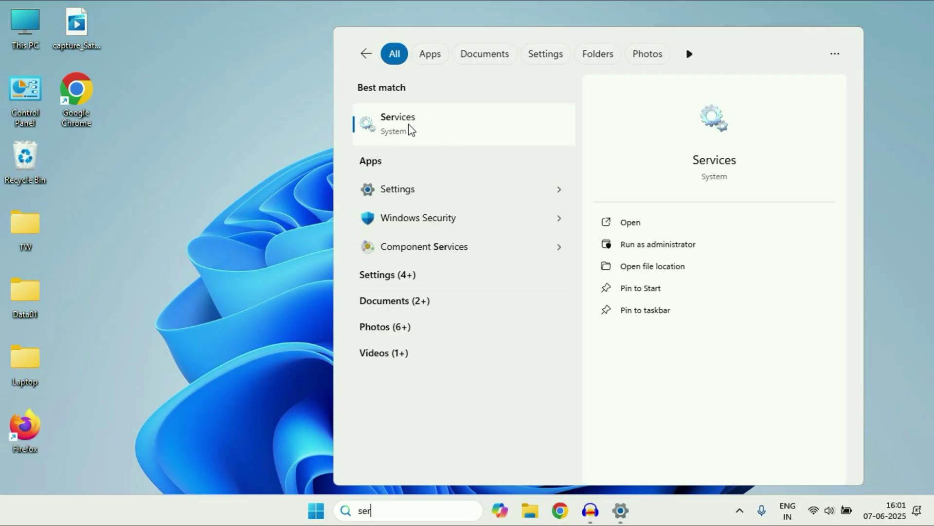
click(410, 128)
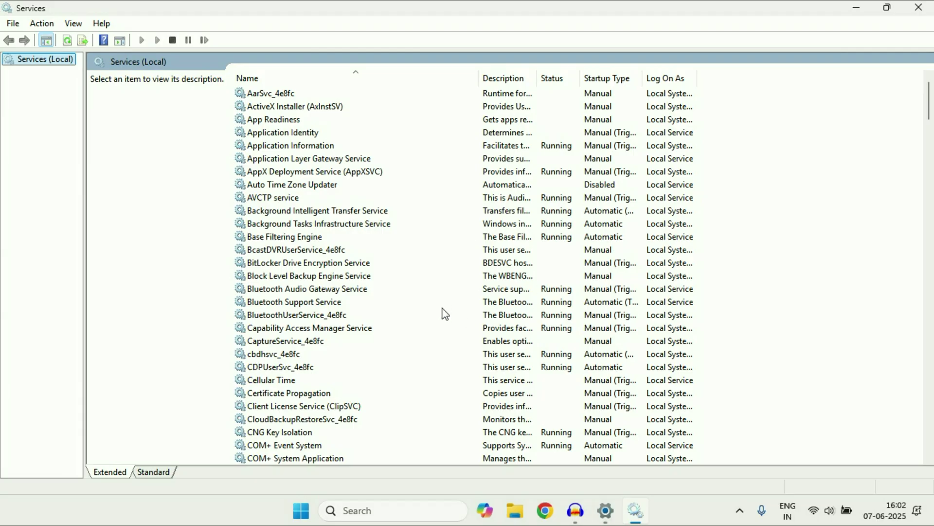
- Set Bluetooth Audio Gateway Service's startup type to Automatic in its Properties and apply
click(271, 290)
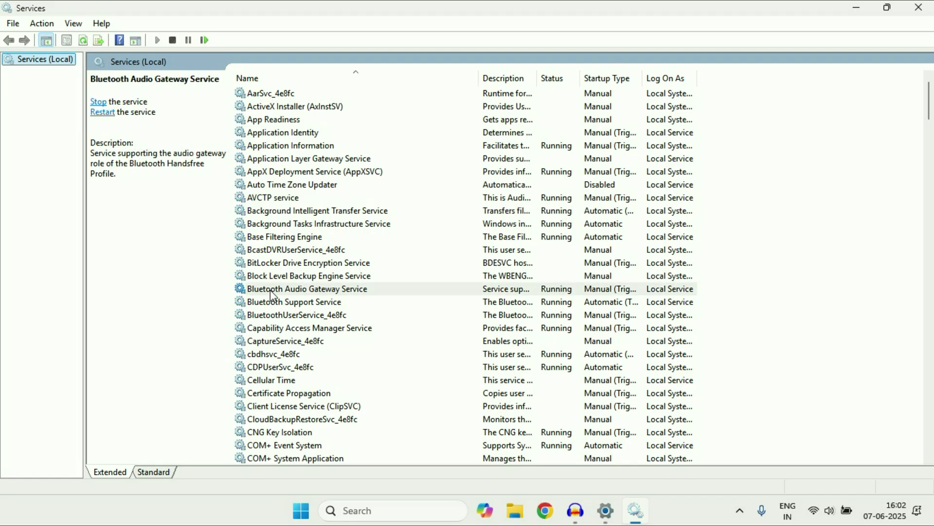
right_click(375, 294)
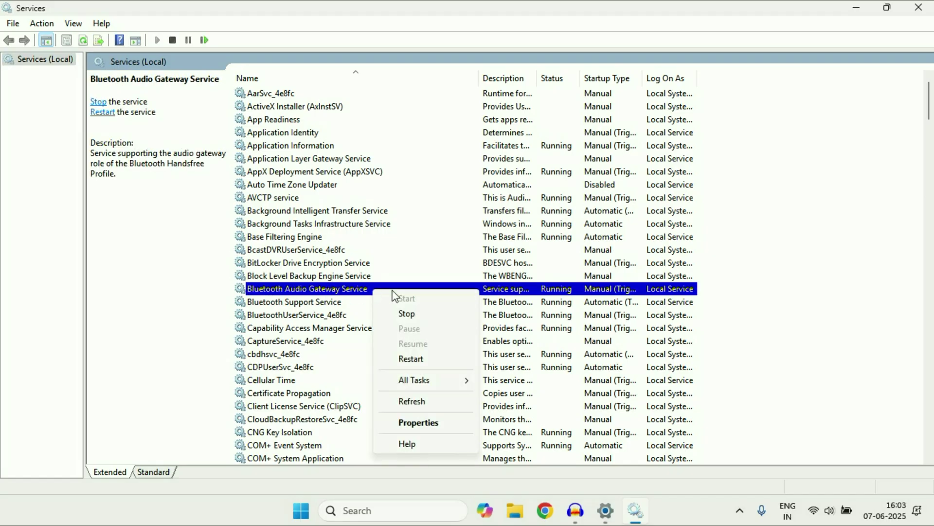
click(433, 420)
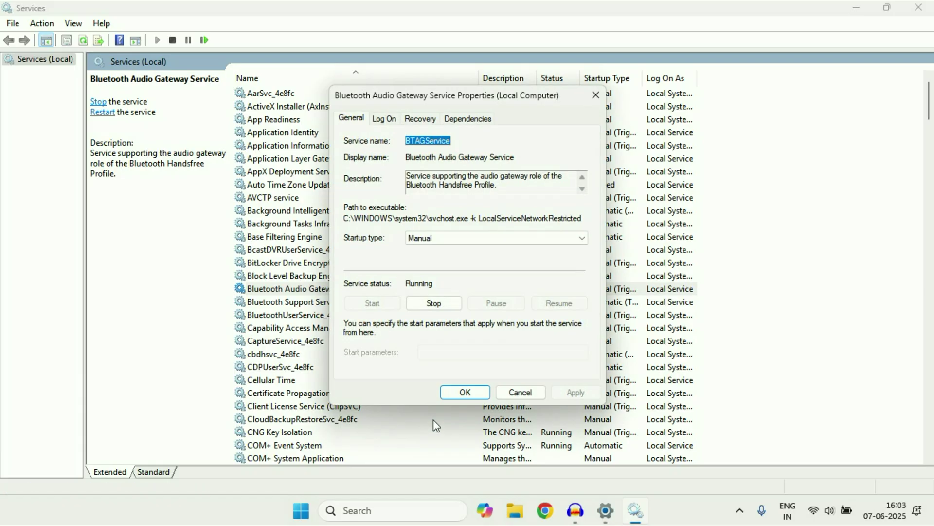
click(573, 241)
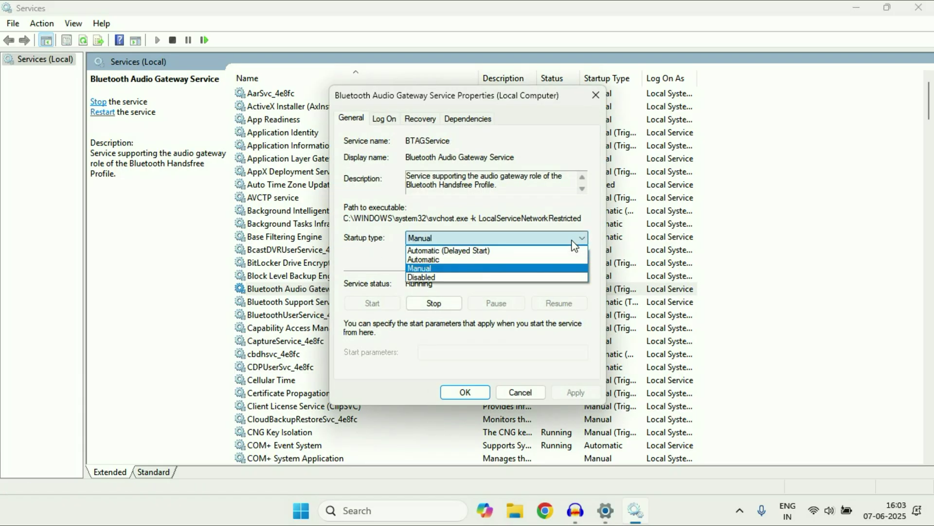
click(449, 259)
click(584, 393)
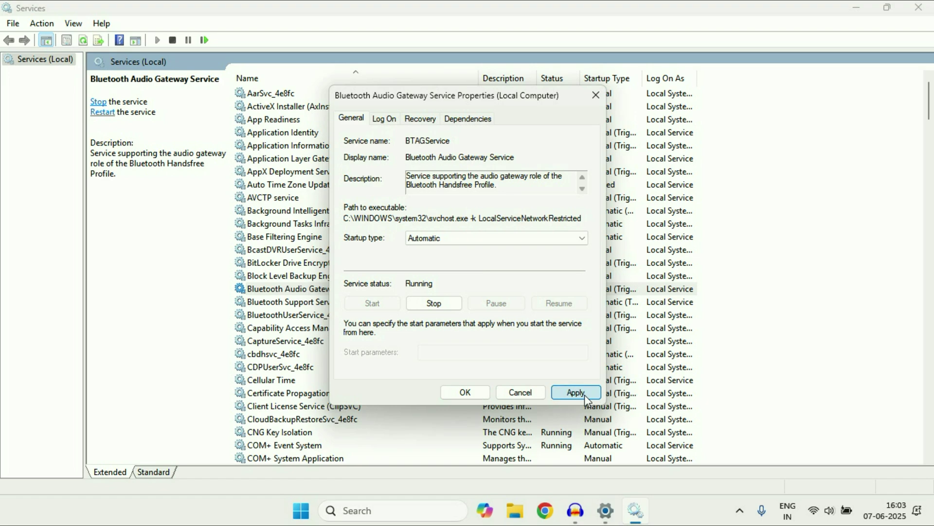
click(466, 392)
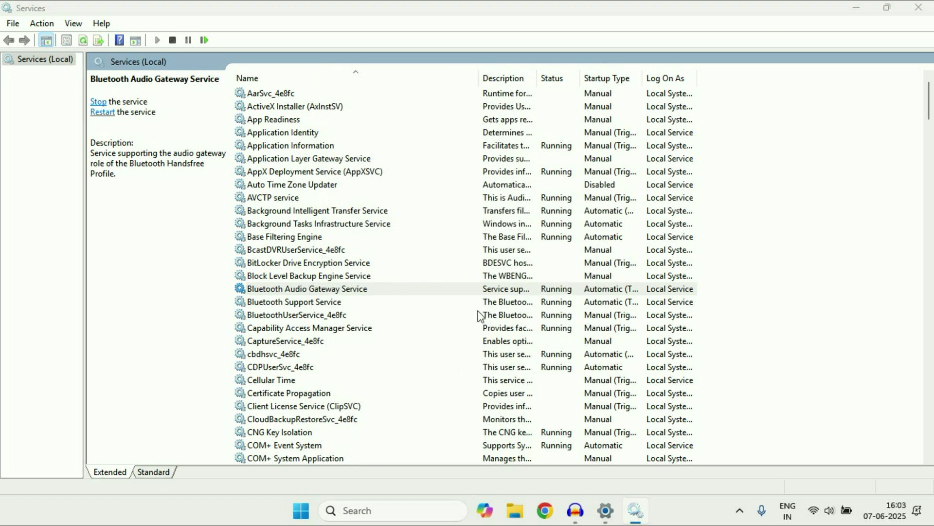
click(358, 287)
- Restart Bluetooth Audio Gateway Service and review Bluetooth Support Service's properties
right_click(370, 296)
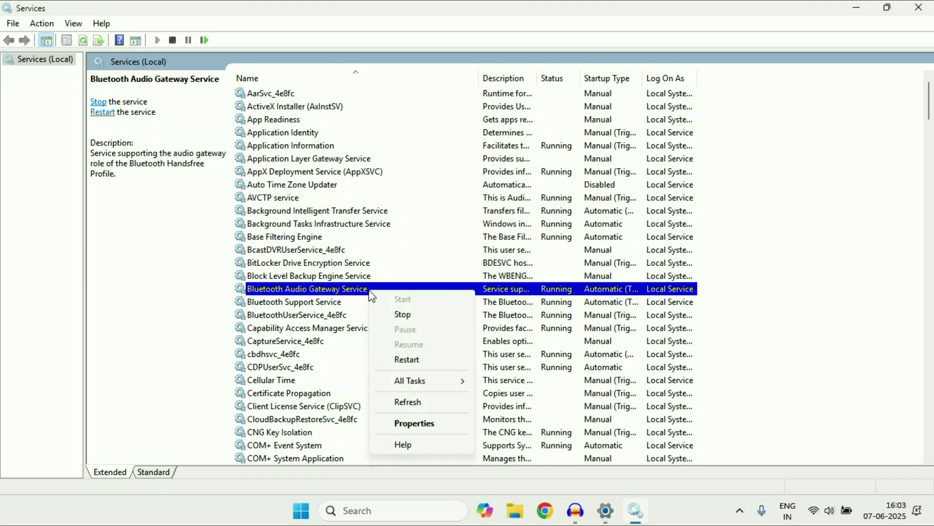
click(426, 360)
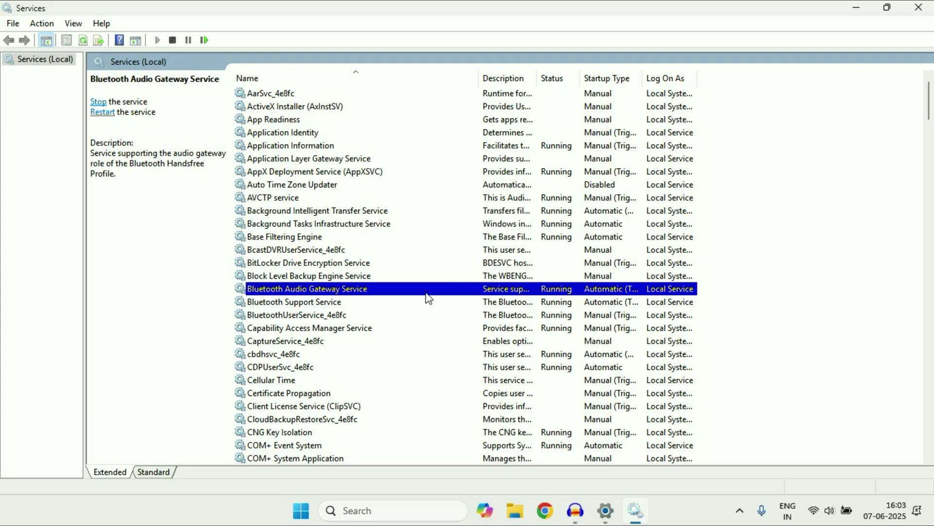
right_click(327, 306)
click(403, 438)
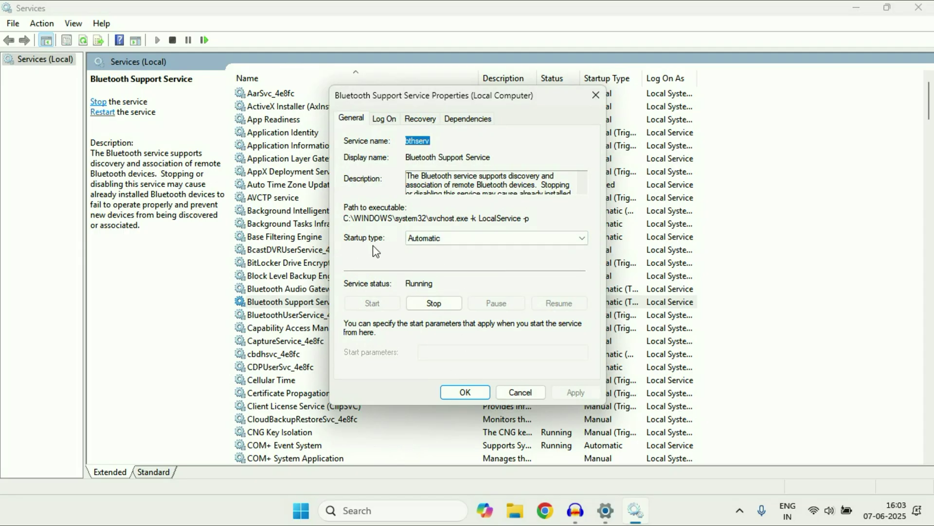
click(474, 391)
- Restart Bluetooth Support Service, agreeing to restart its dependent BluetoothUserService_4e8fc too
click(342, 305)
right_click(342, 304)
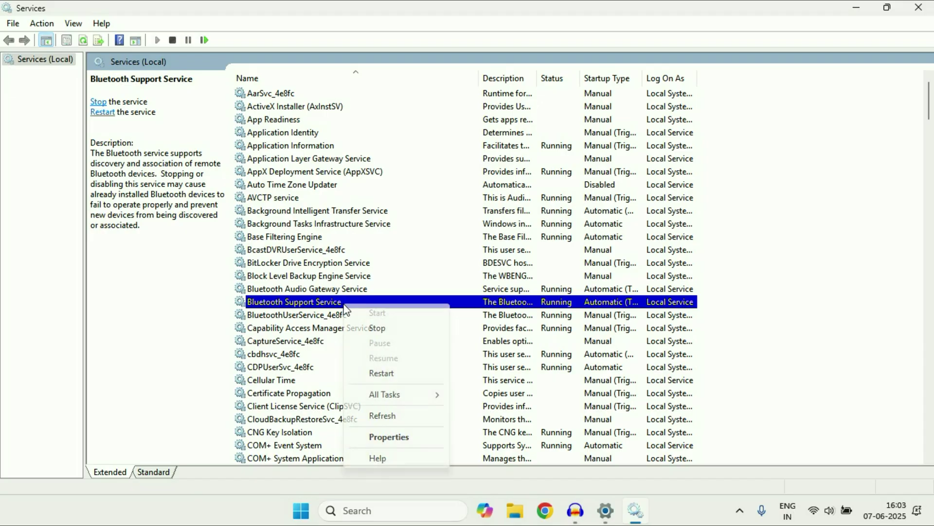
click(382, 373)
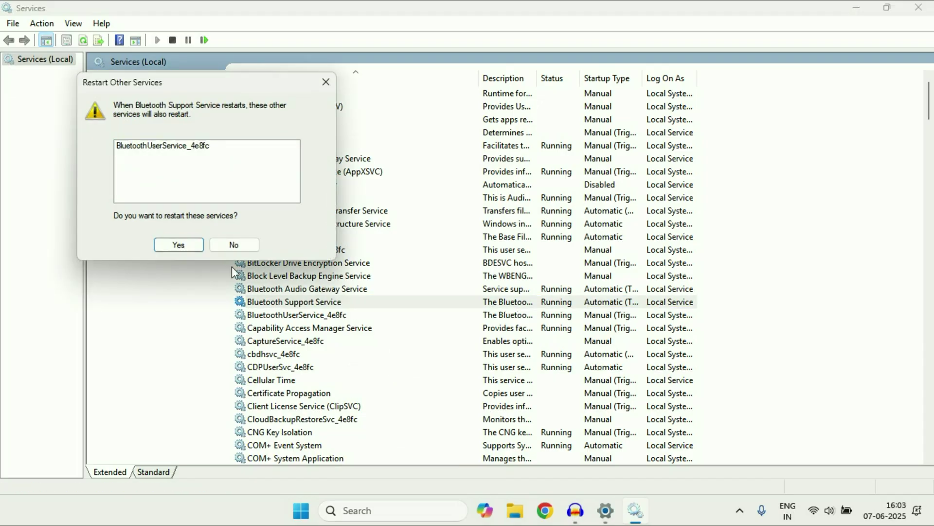
click(191, 242)
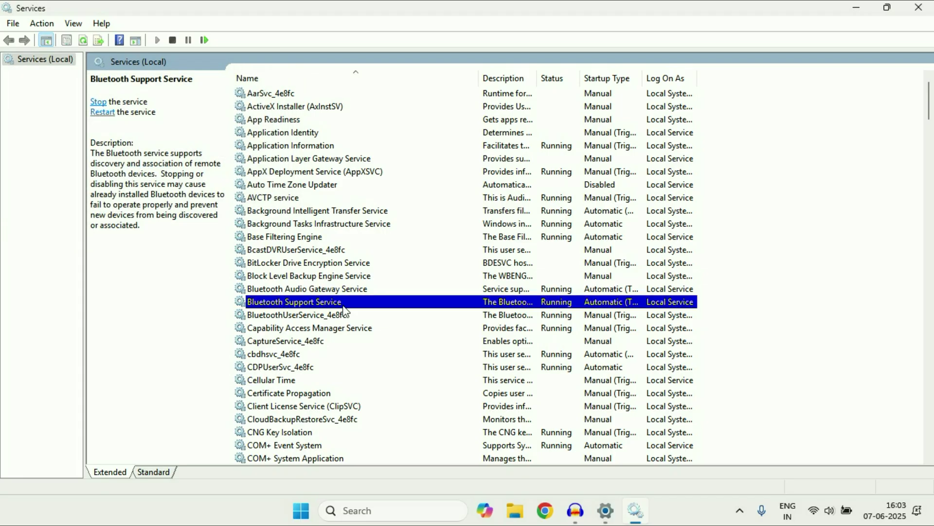
- Stop and start BluetoothUserService_4e8fc from its Properties, then close Services
click(269, 316)
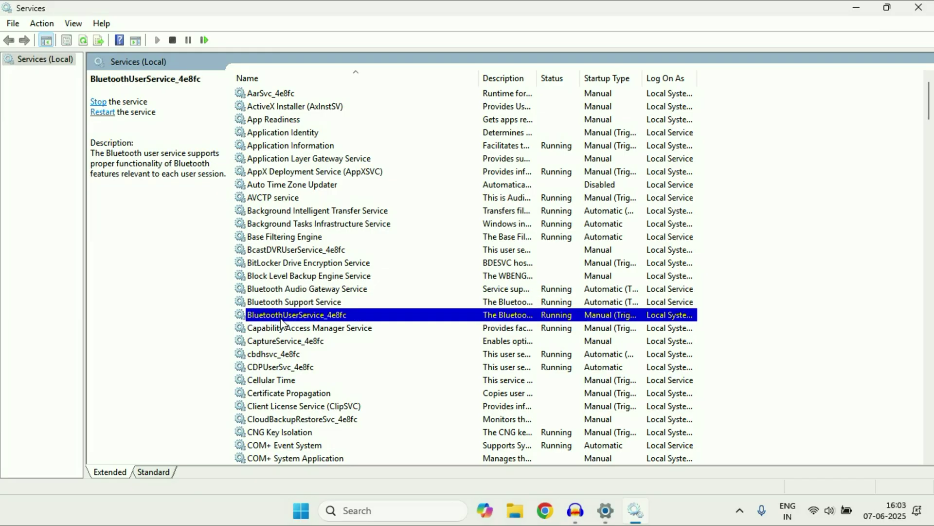
right_click(319, 320)
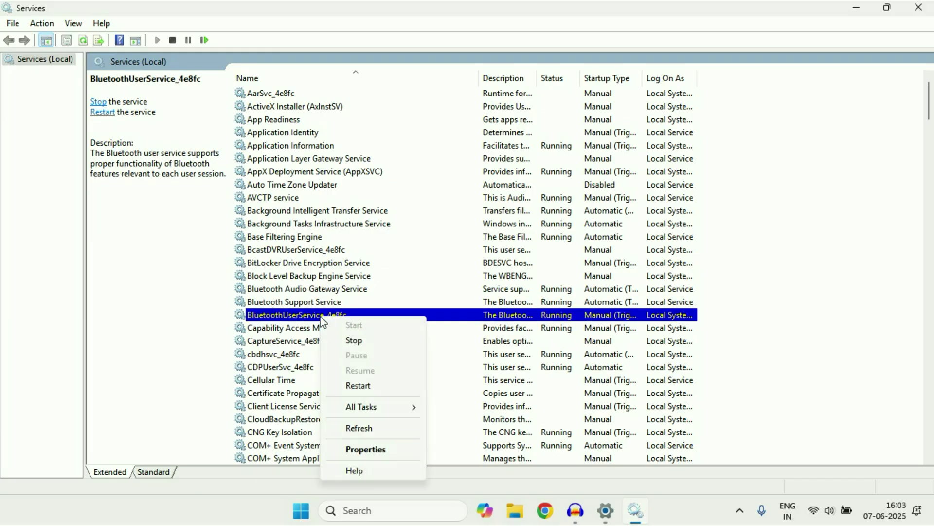
click(366, 450)
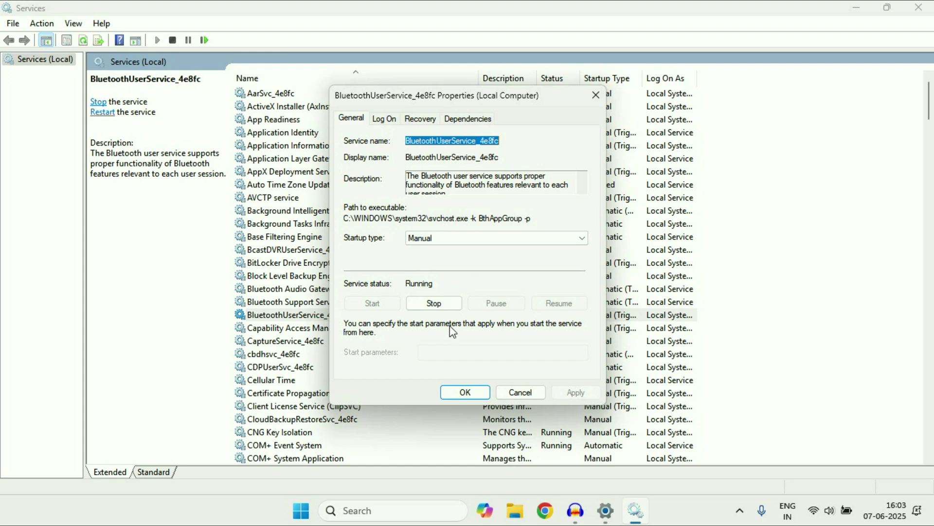
click(441, 304)
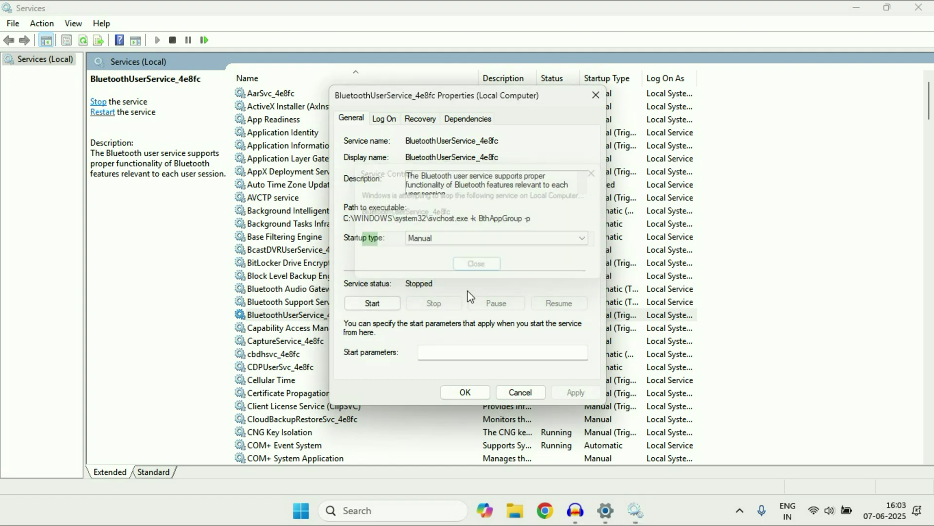
click(381, 307)
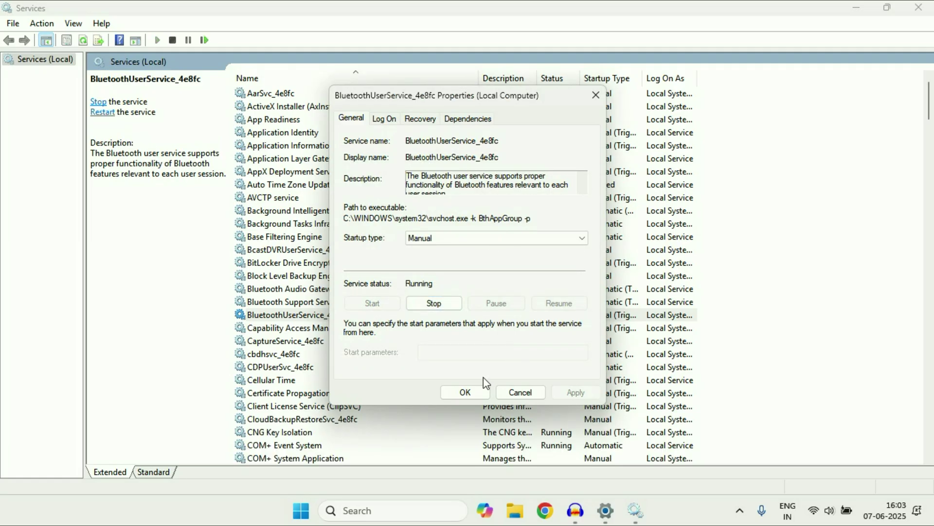
click(468, 393)
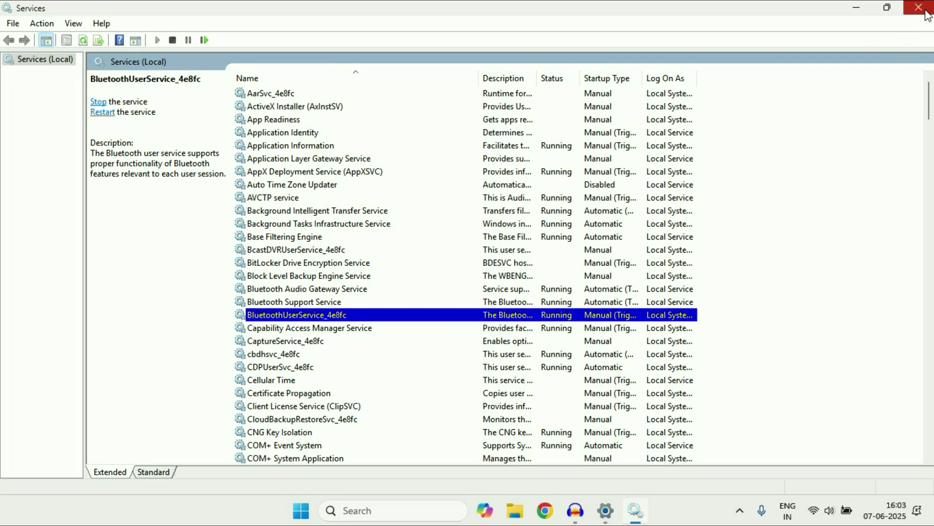
click(919, 7)
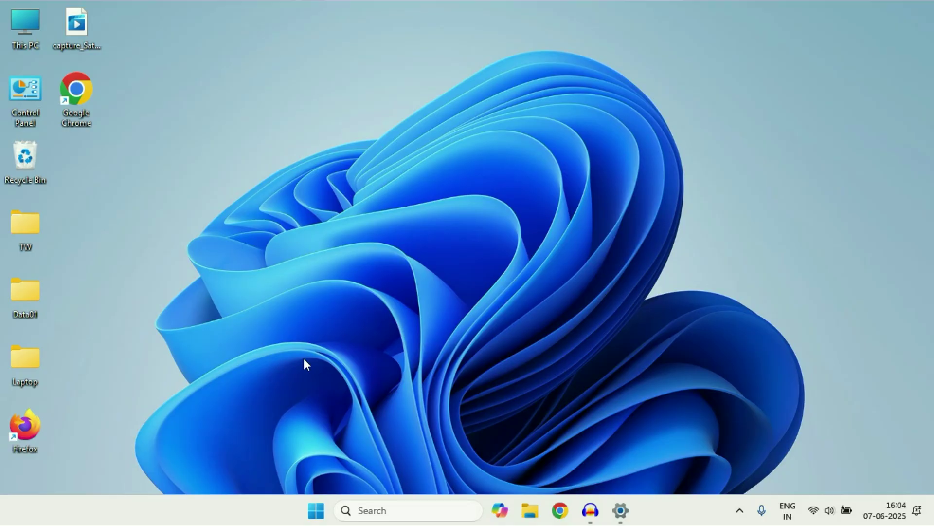
- Open Device Manager from the Win+X menu, maximized, with the Bluetooth category expanded
right_click(314, 507)
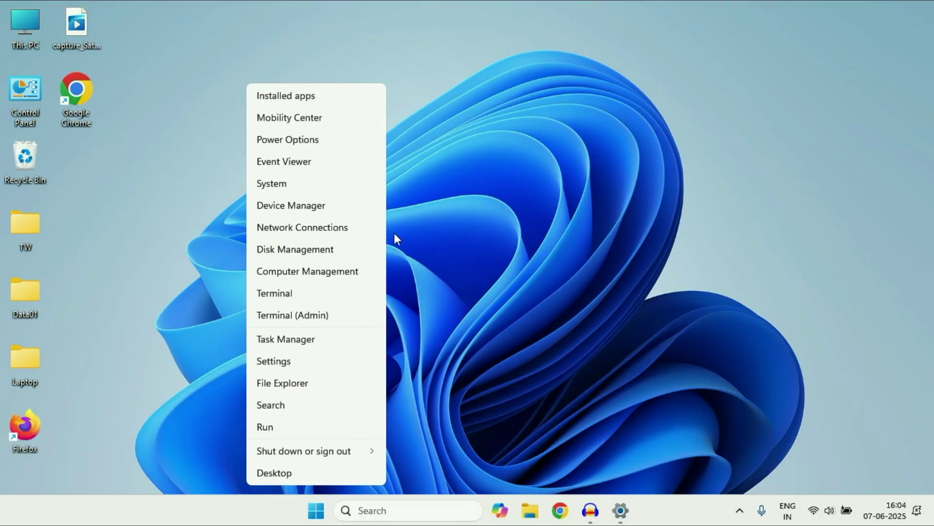
click(316, 207)
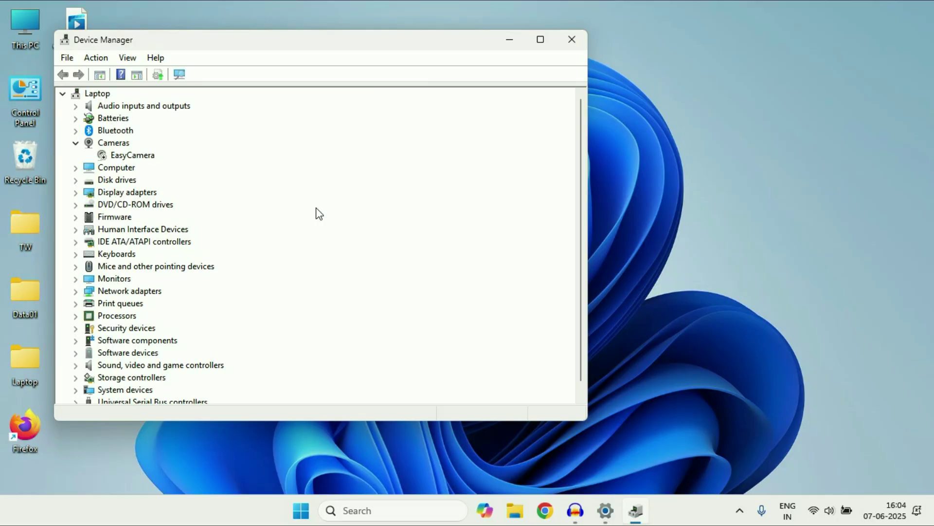
drag(434, 40, 550, 52)
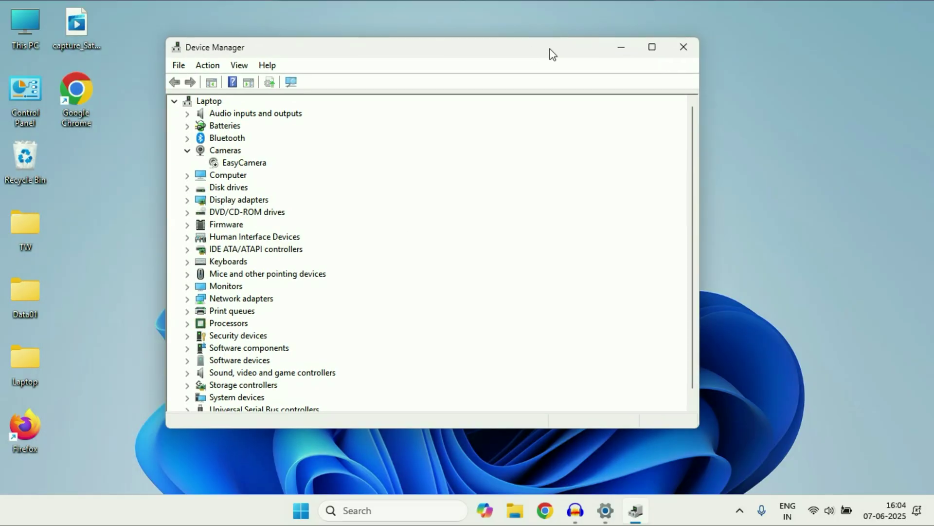
click(653, 50)
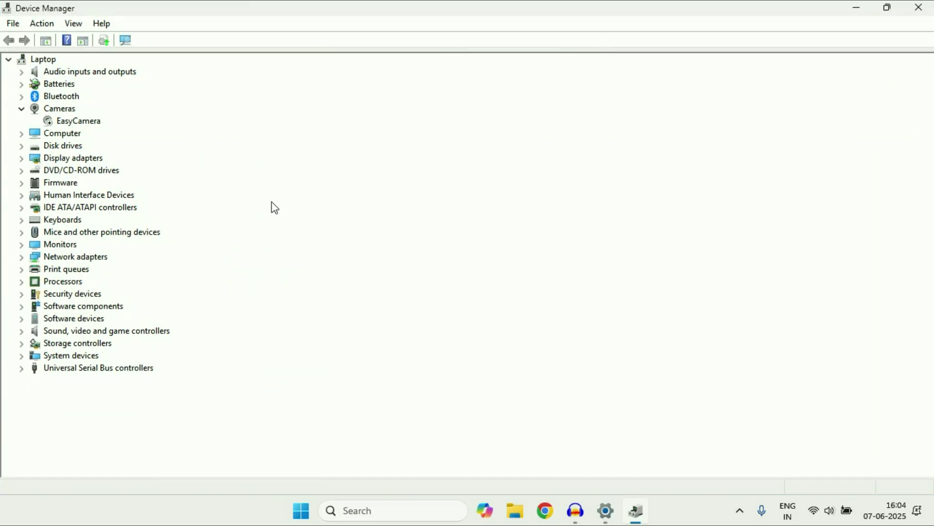
click(54, 97)
click(21, 97)
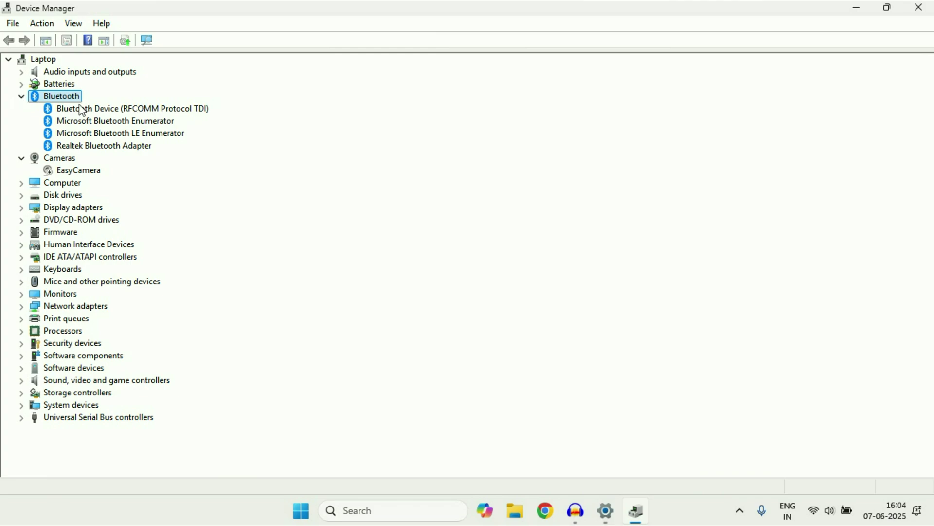
- Search automatically for drivers for RFCOMM, Microsoft Bluetooth Enumerator and Microsoft Bluetooth LE Enumerator
right_click(101, 111)
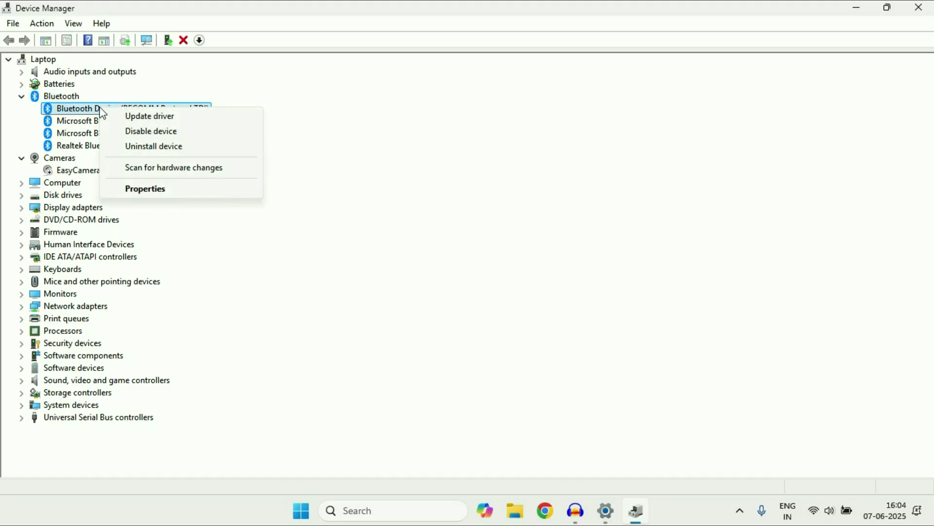
click(165, 120)
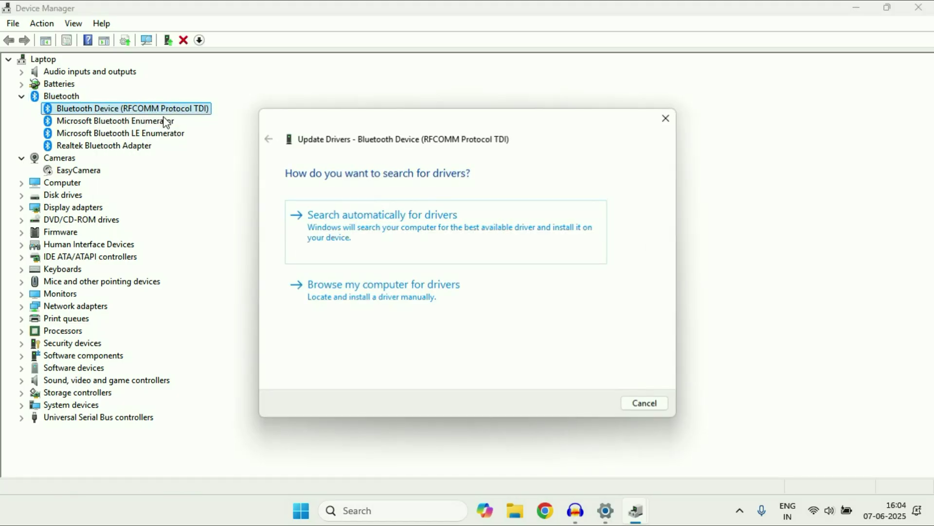
click(363, 226)
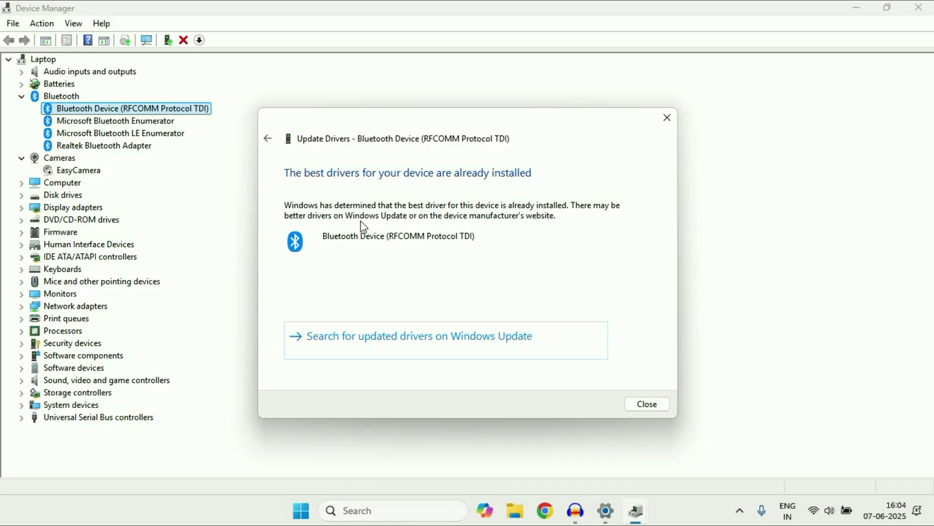
click(651, 405)
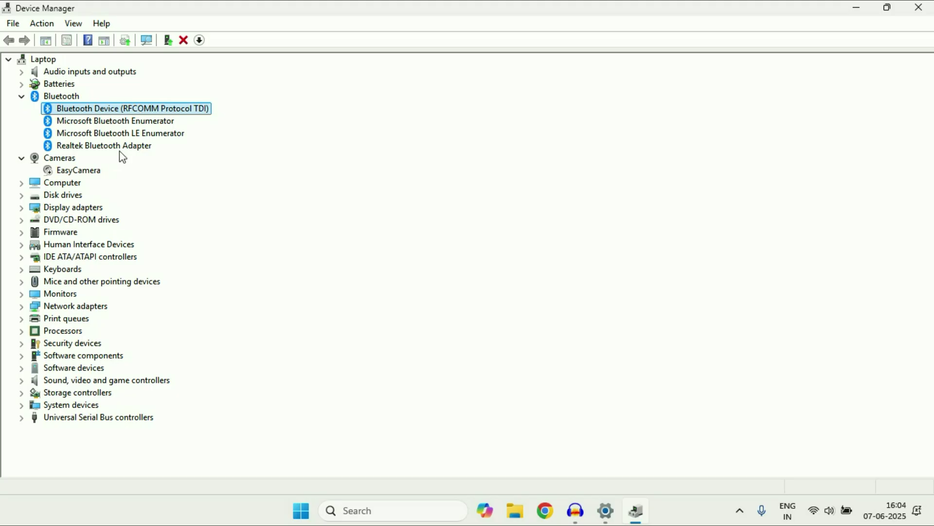
right_click(127, 121)
click(163, 130)
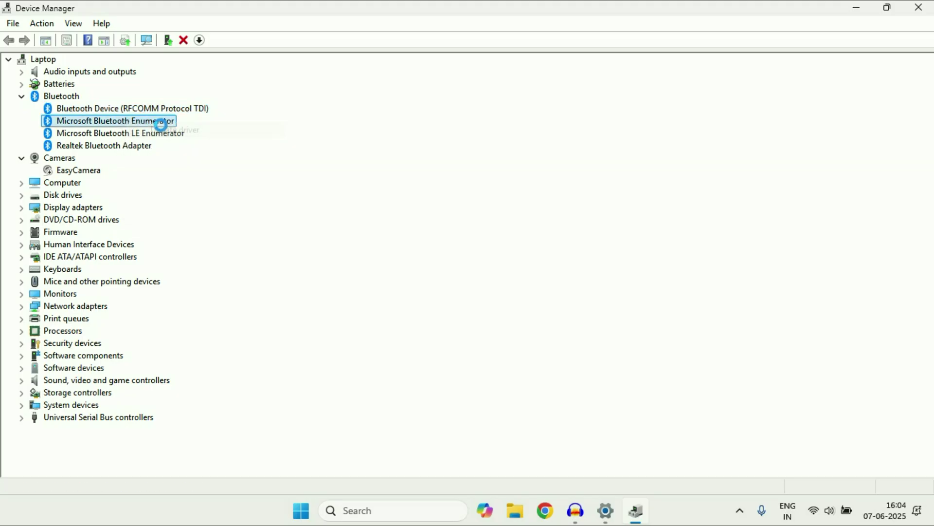
click(360, 215)
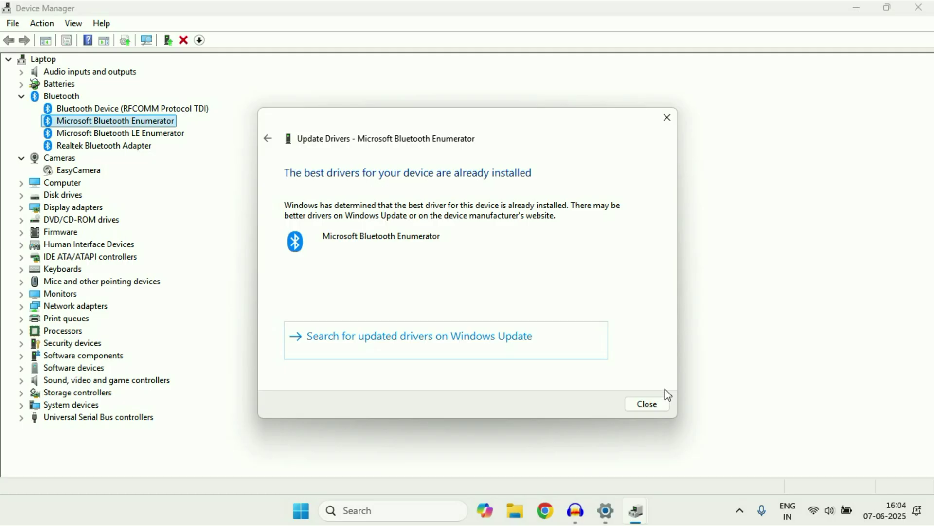
click(659, 402)
right_click(135, 134)
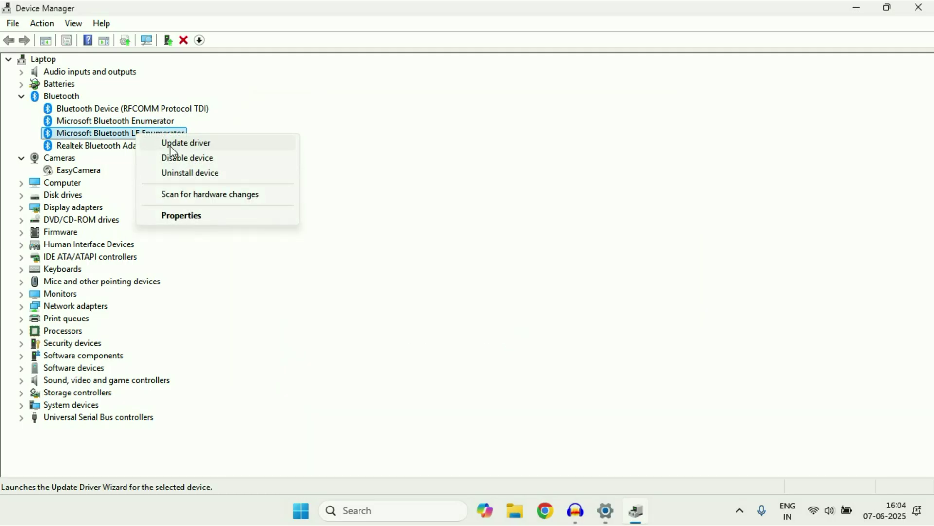
click(167, 142)
click(438, 217)
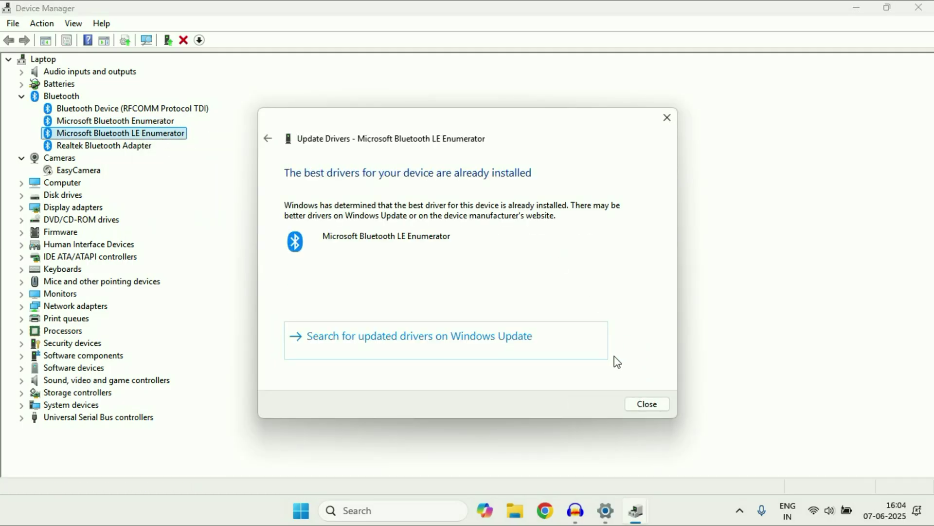
click(632, 405)
- Search automatically for a Realtek Bluetooth Adapter driver, then close Device Manager
click(124, 147)
right_click(96, 146)
click(134, 150)
click(415, 242)
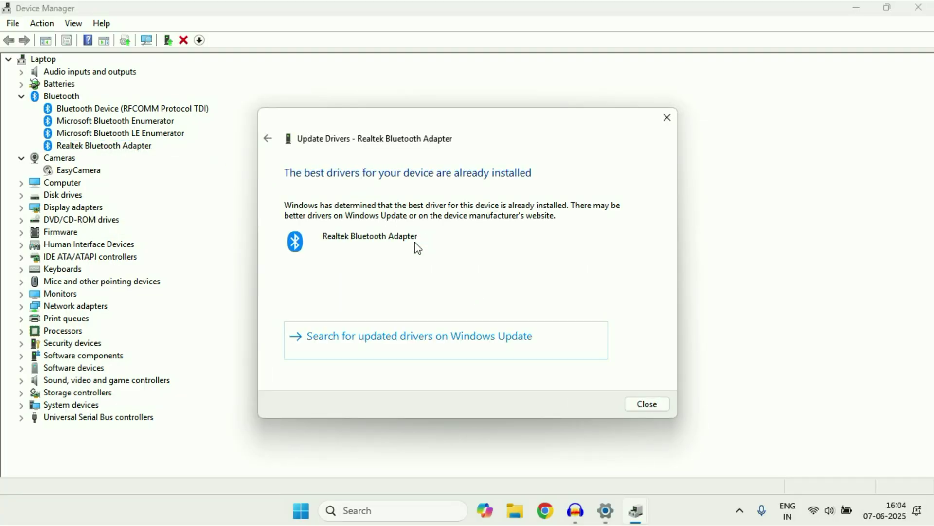
click(646, 404)
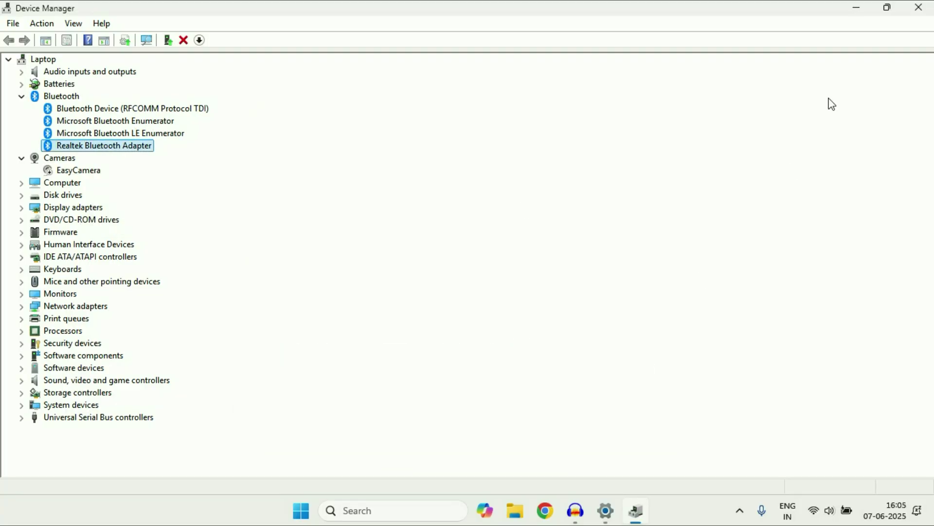
click(919, 7)
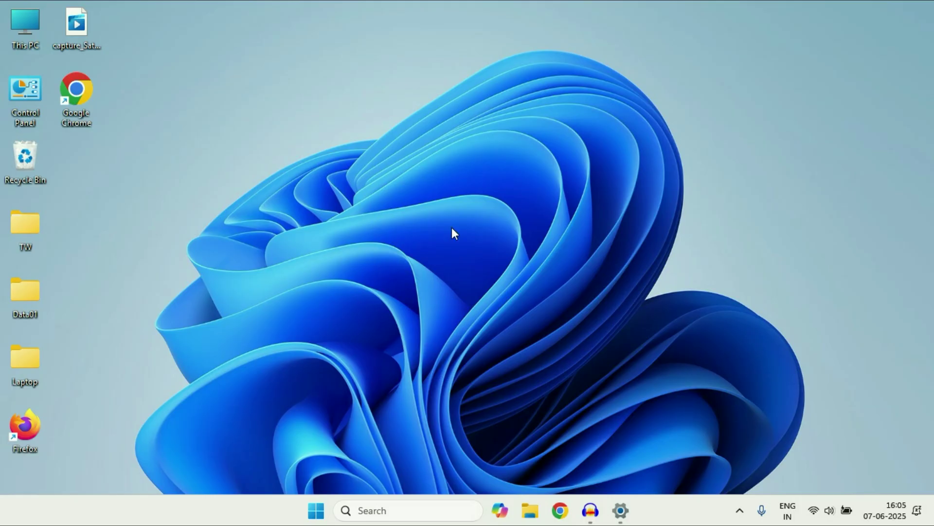
- Reopen Device Manager maximized with the Bluetooth category expanded
right_click(319, 509)
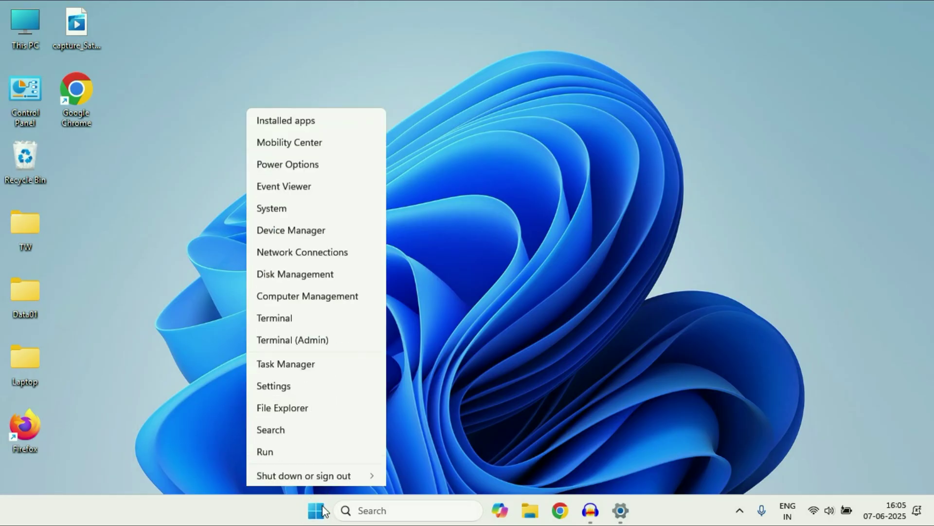
click(313, 206)
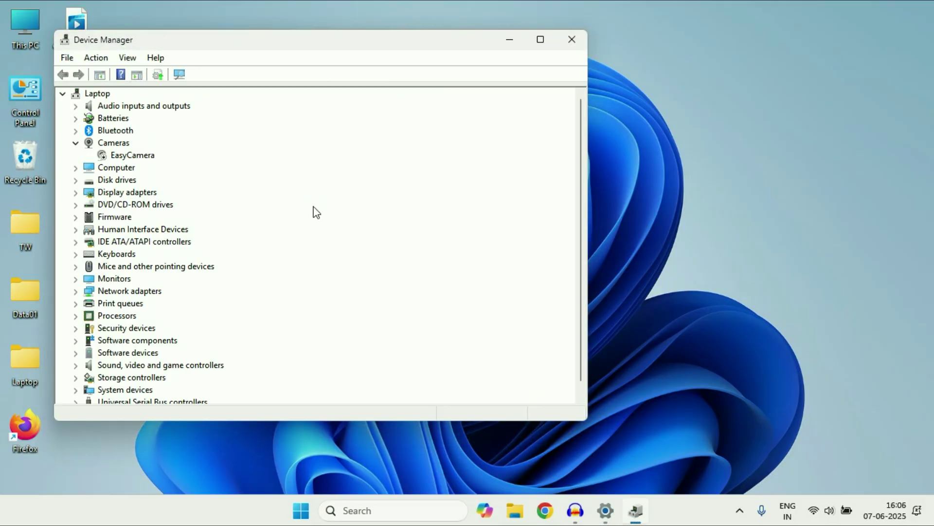
click(540, 39)
click(63, 96)
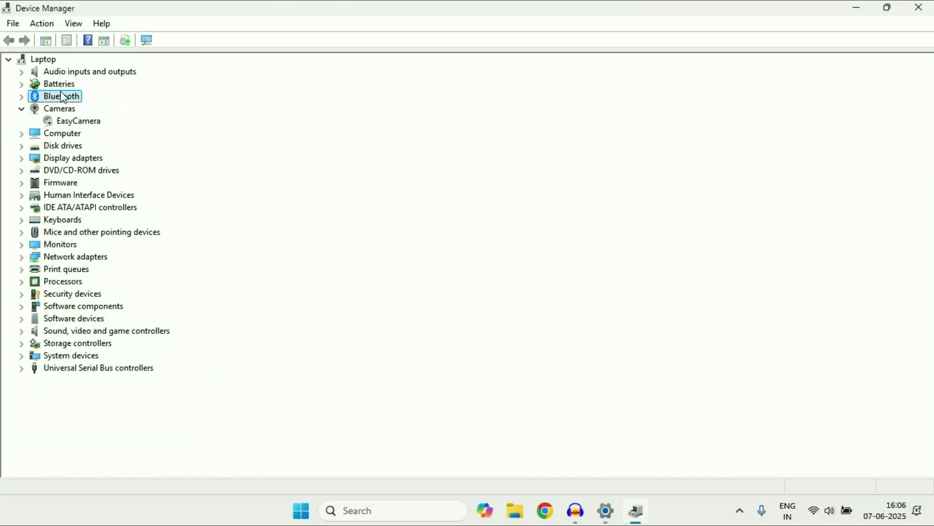
click(21, 96)
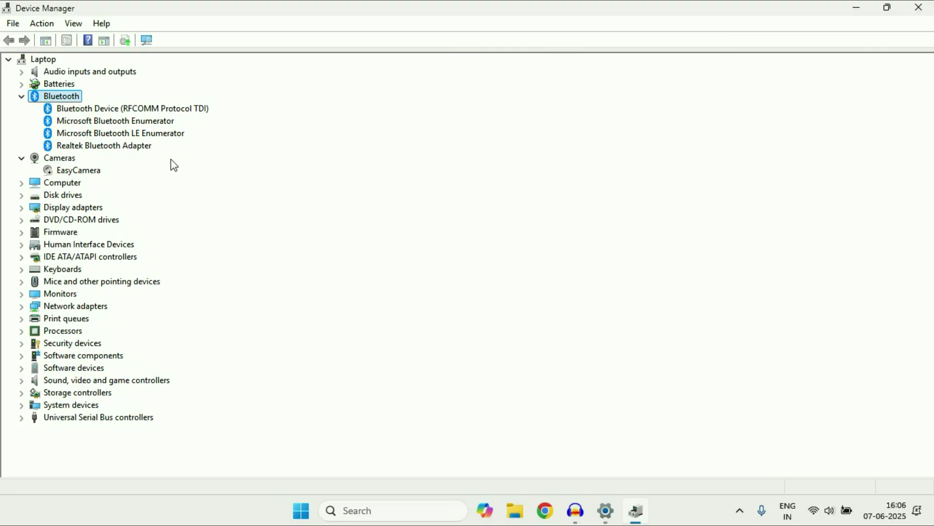
- Disable and re-enable the Realtek Bluetooth Adapter, then close Device Manager
right_click(113, 147)
click(209, 173)
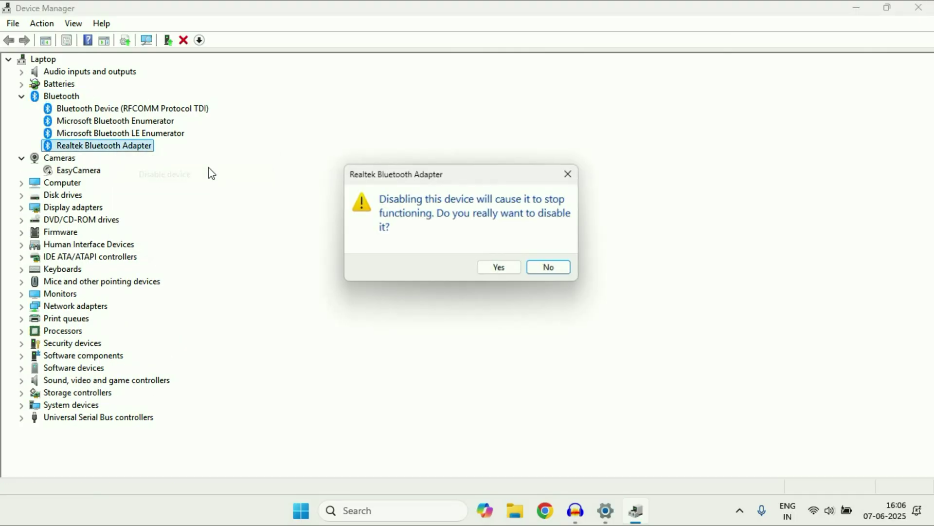
click(499, 268)
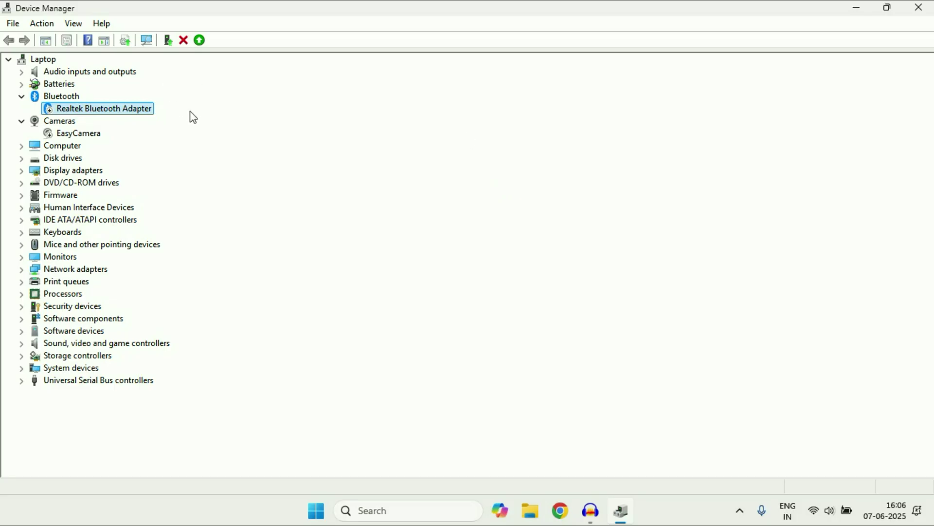
right_click(84, 109)
click(137, 131)
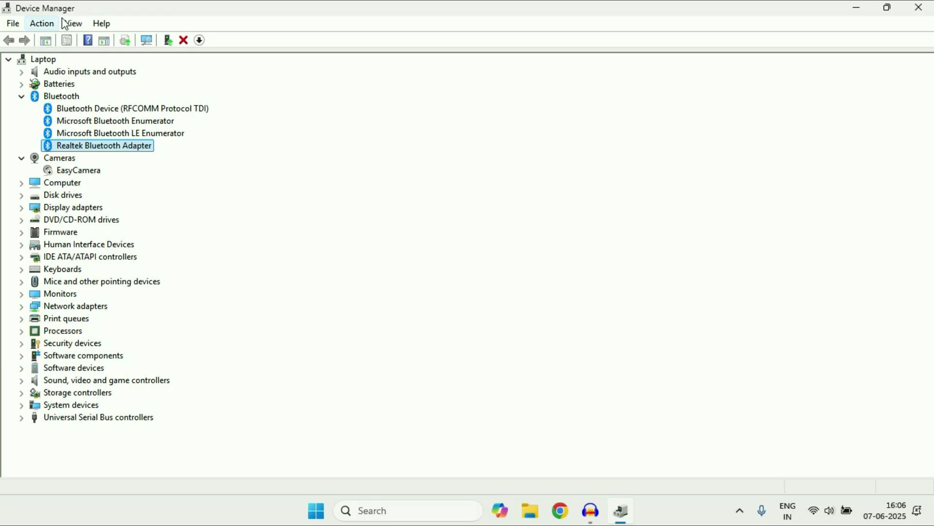
click(919, 7)
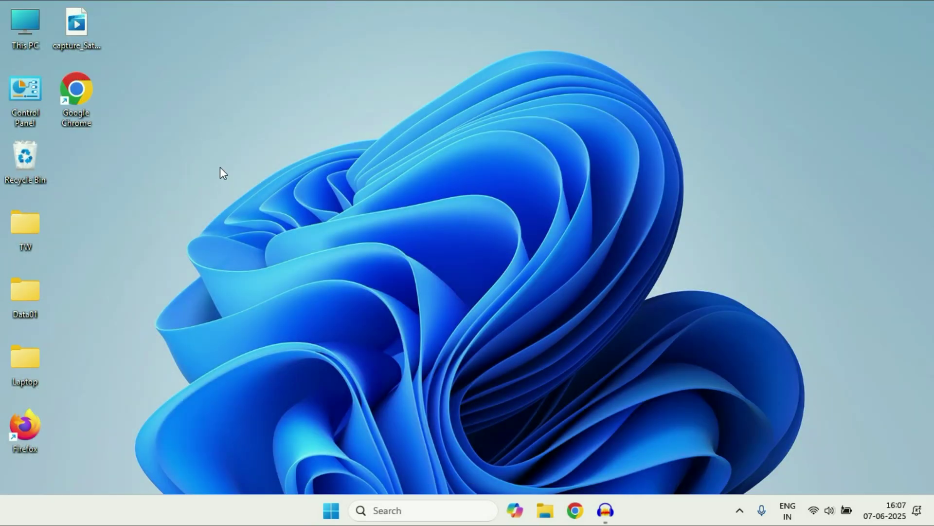
- Launch Command Prompt as administrator via a 'cmd' search
click(398, 509)
text(cmd)
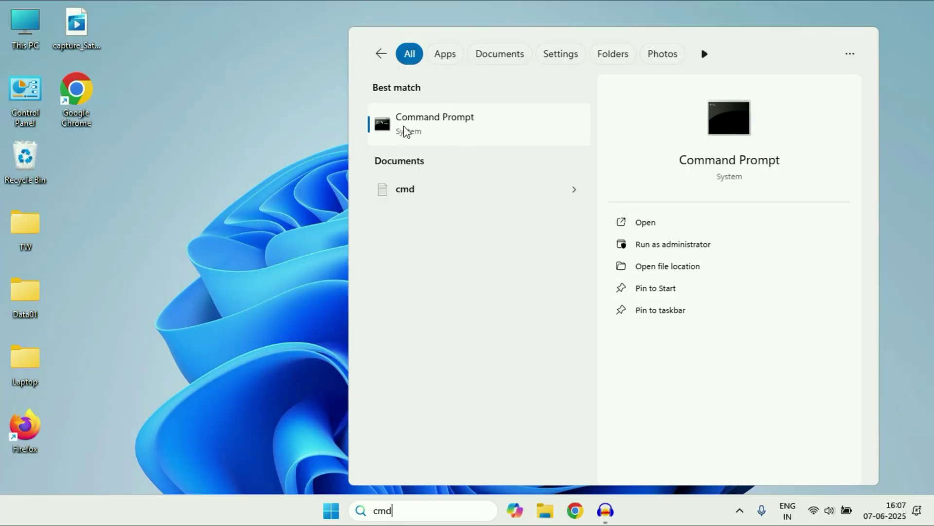
right_click(446, 130)
click(503, 143)
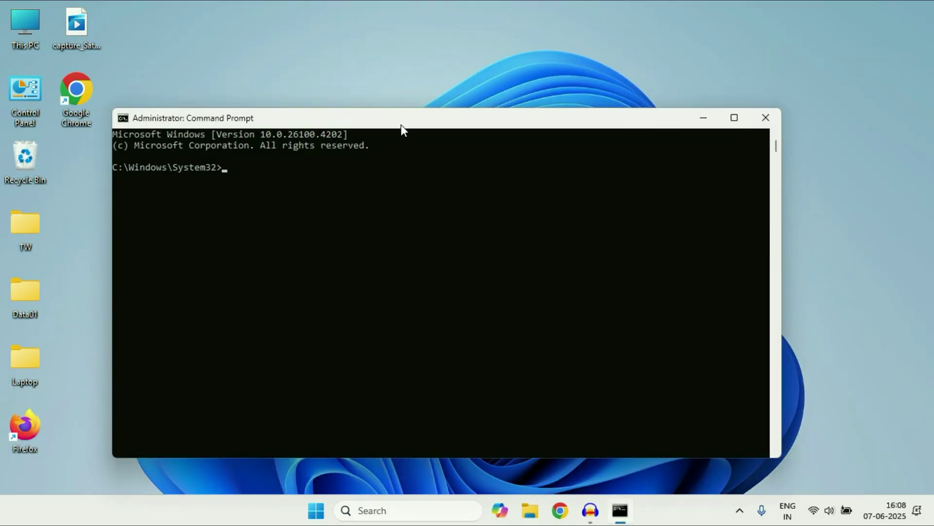
drag(401, 125, 452, 79)
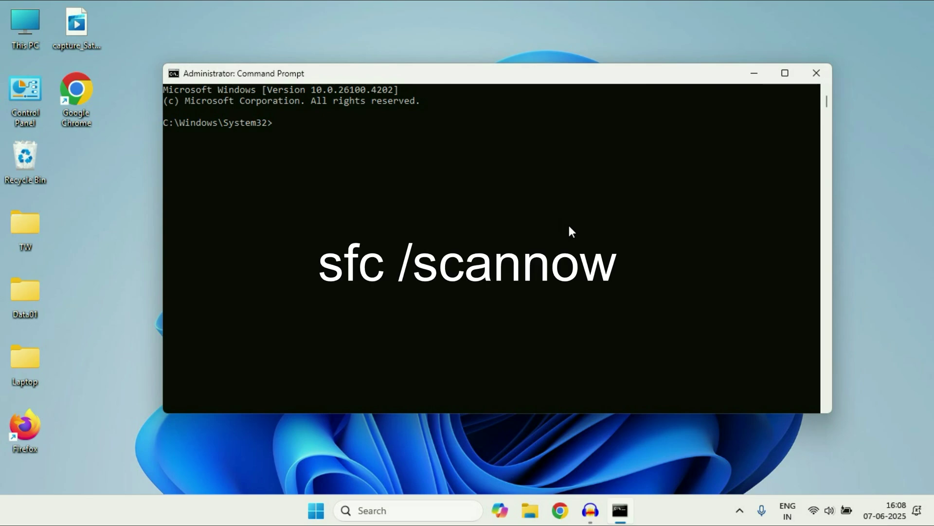
- Run sfc /scannow and close the window once verification starts
text(sfc /scannow)
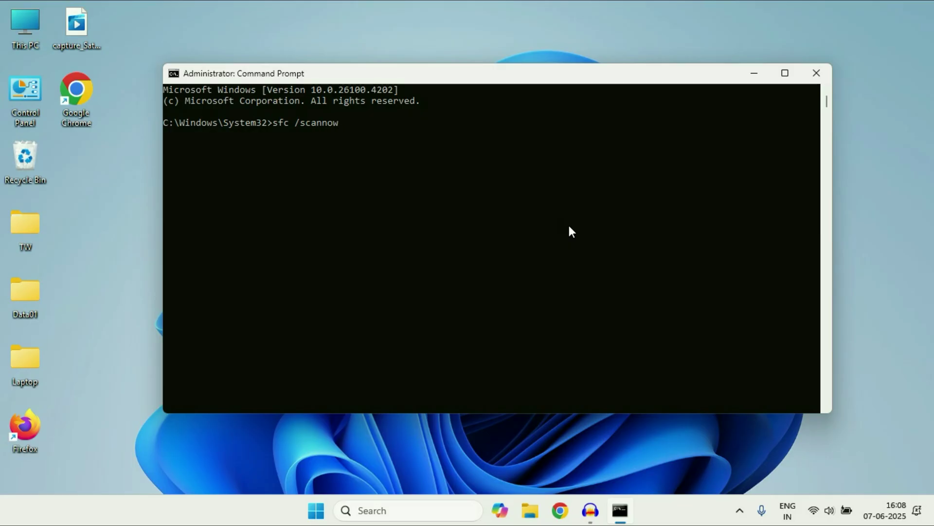
key(Return)
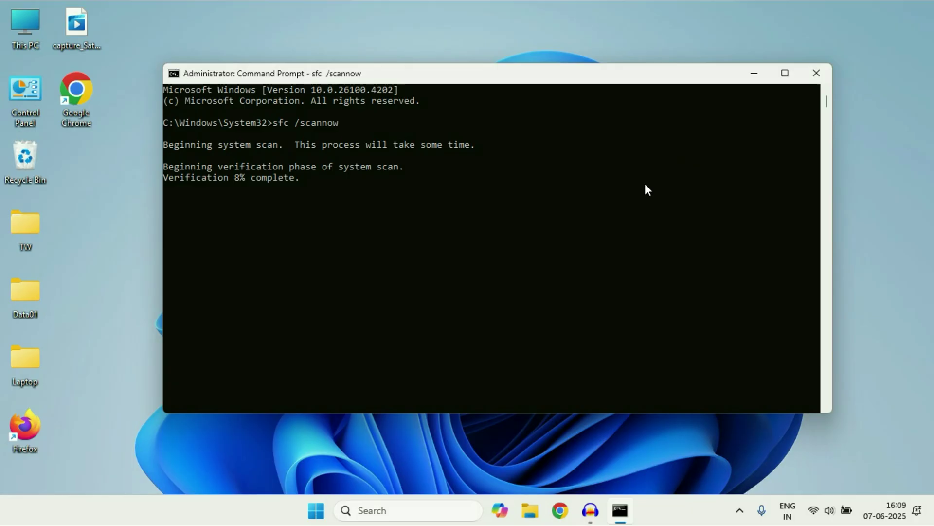
key(alt+F4)
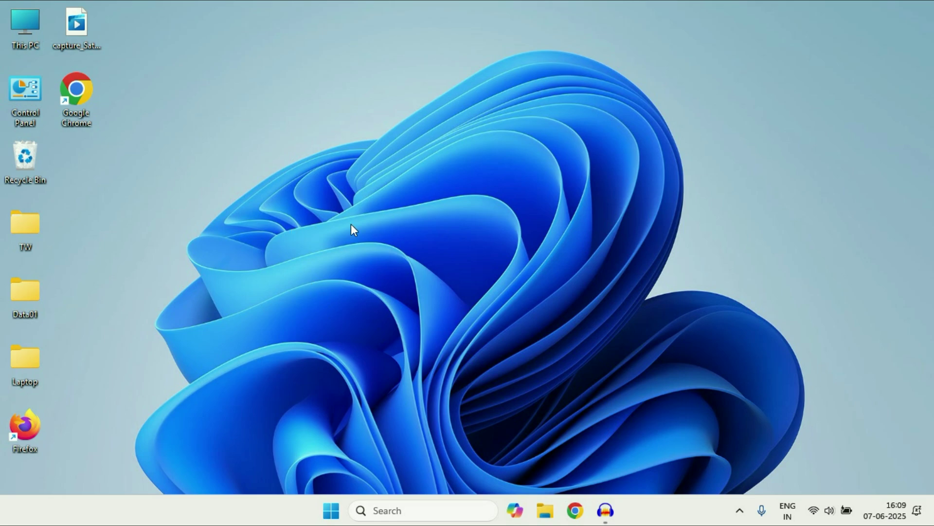
click(326, 510)
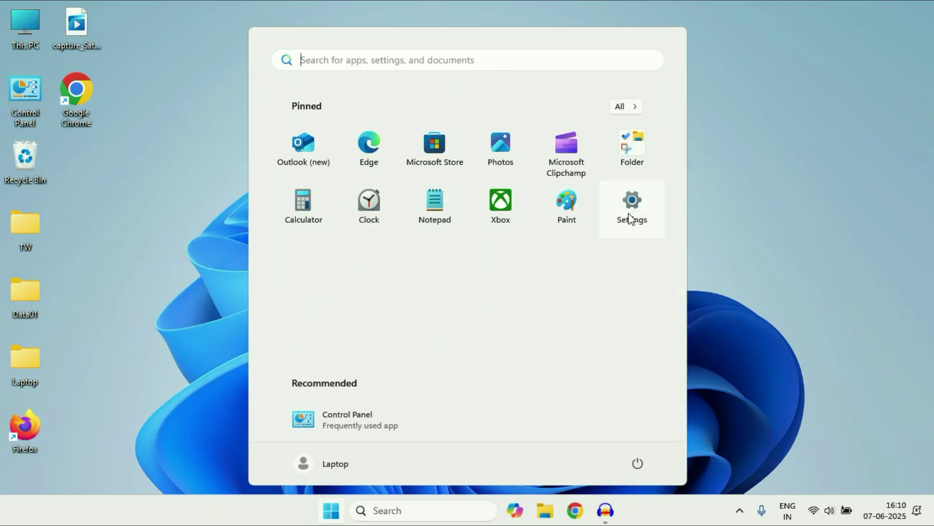
click(632, 218)
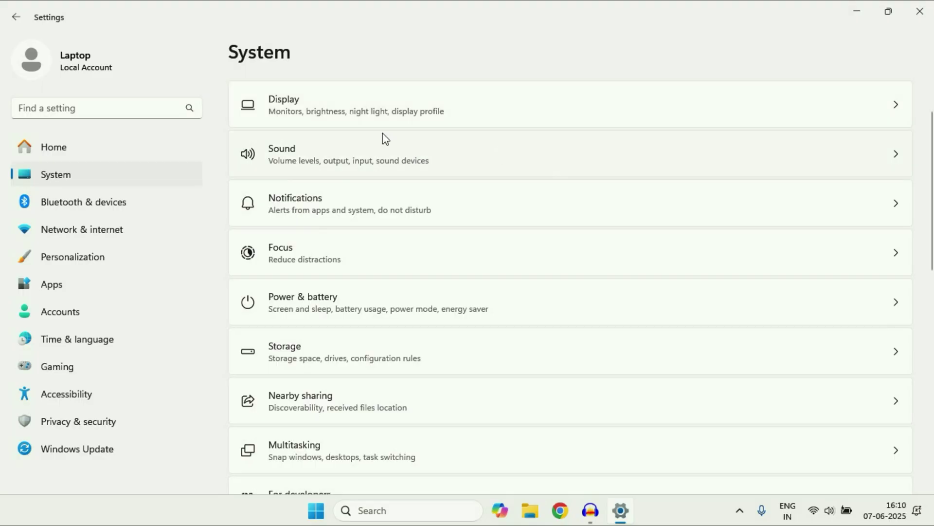
click(119, 235)
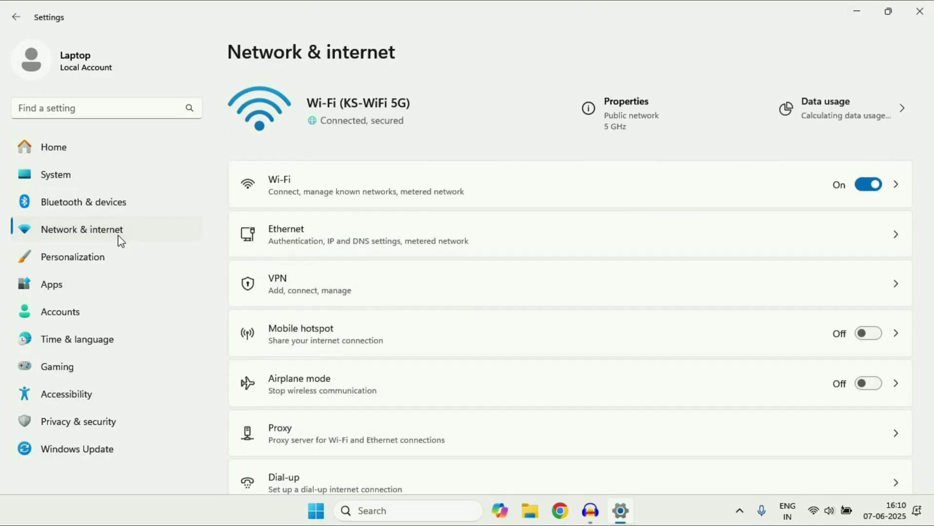
scroll(511, 254, down, 3)
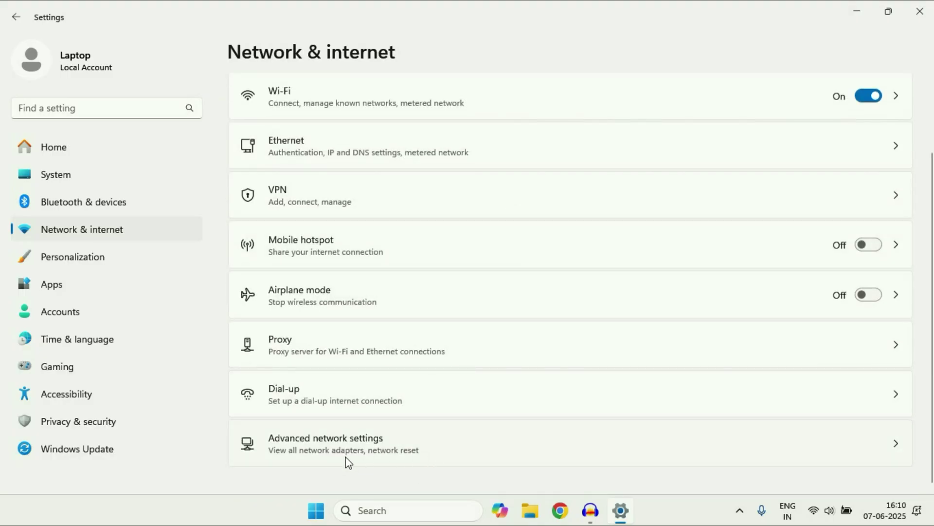
click(378, 447)
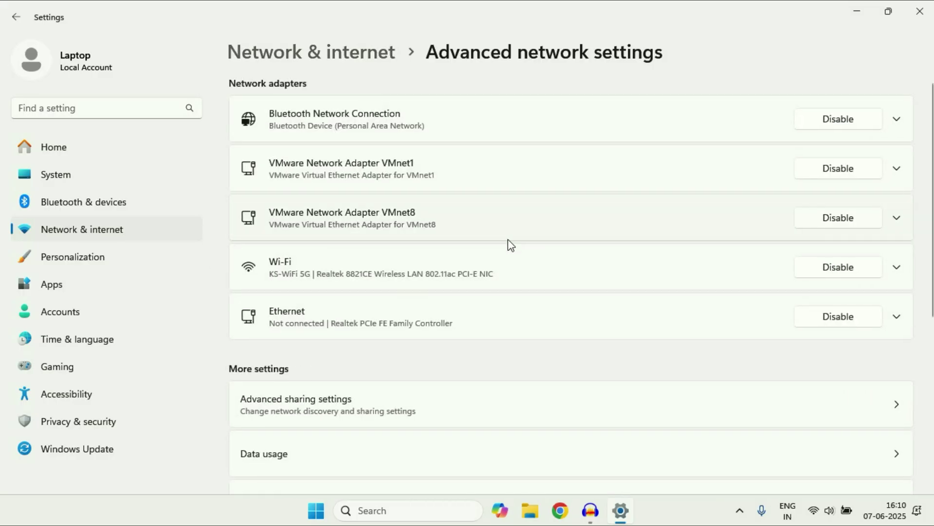
scroll(509, 244, down, 5)
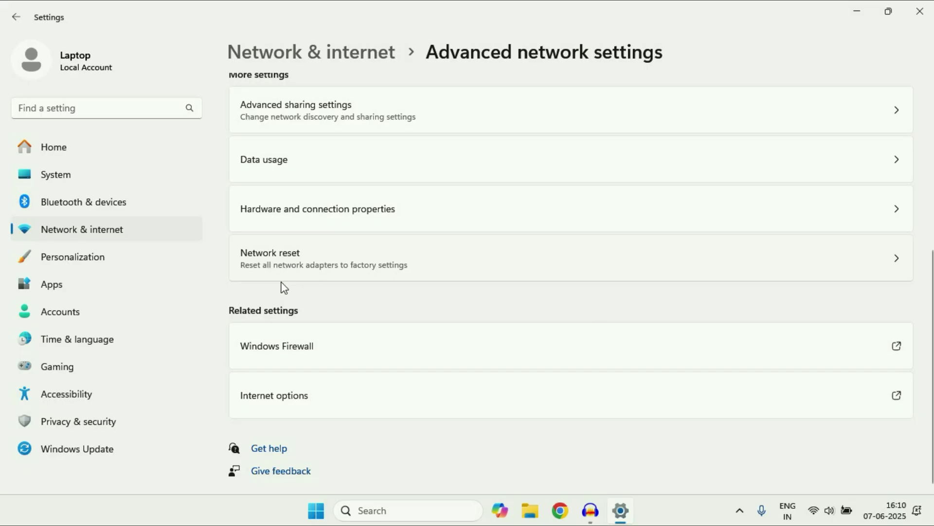
click(450, 265)
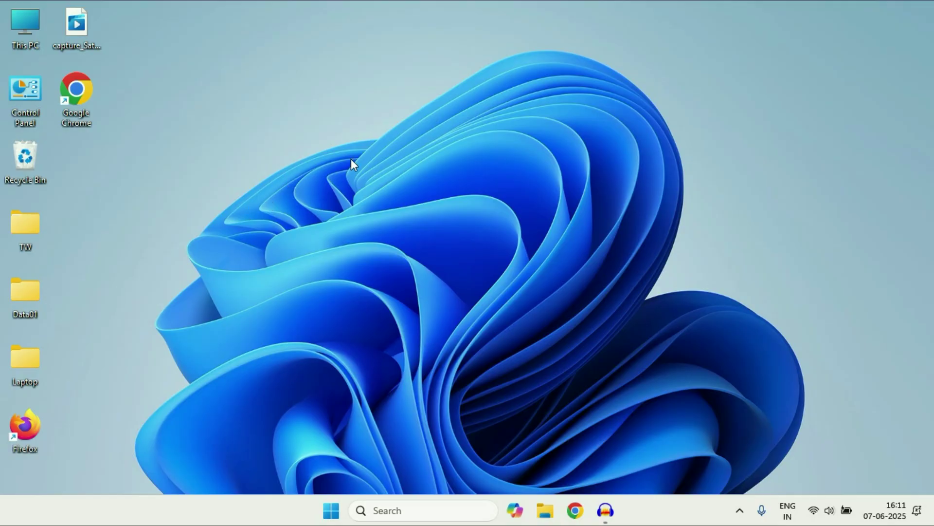
- Open Control Panel, switch View by to Category and back to Large icons, then open Recovery
click(379, 510)
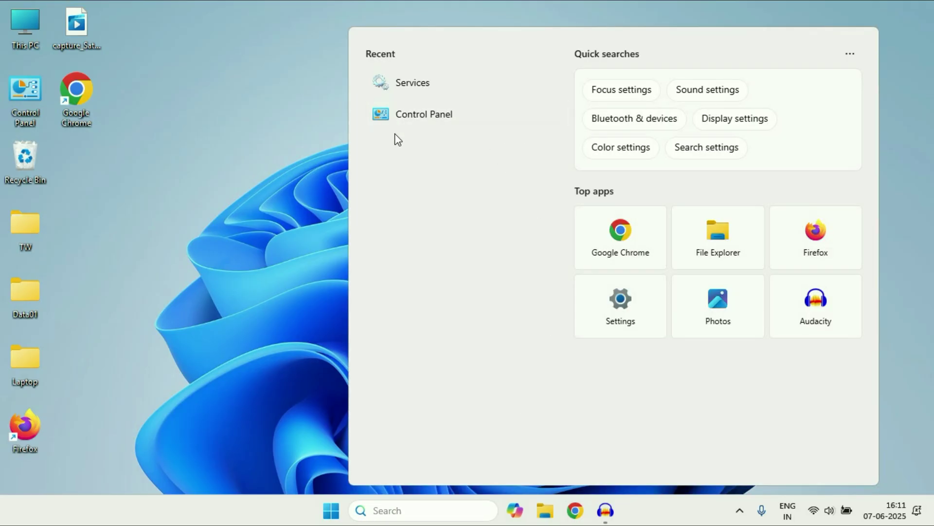
click(424, 117)
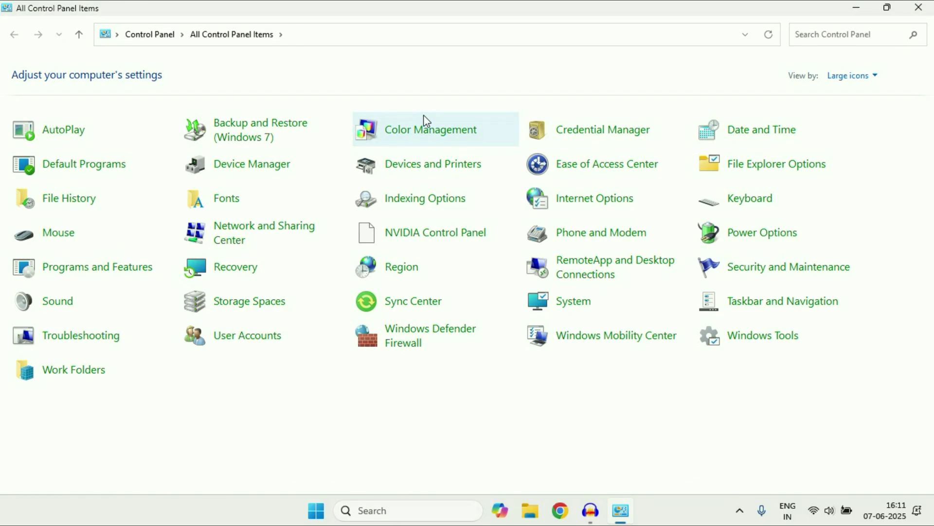
click(860, 75)
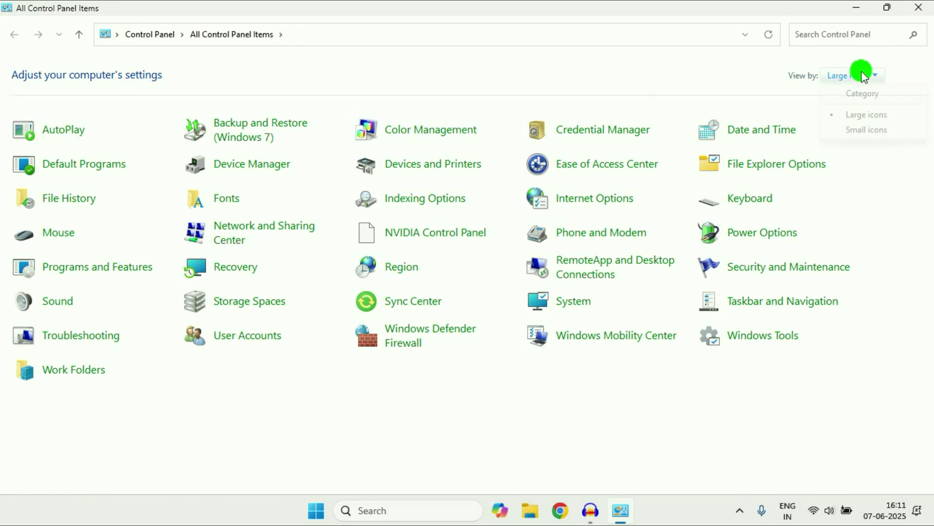
click(845, 96)
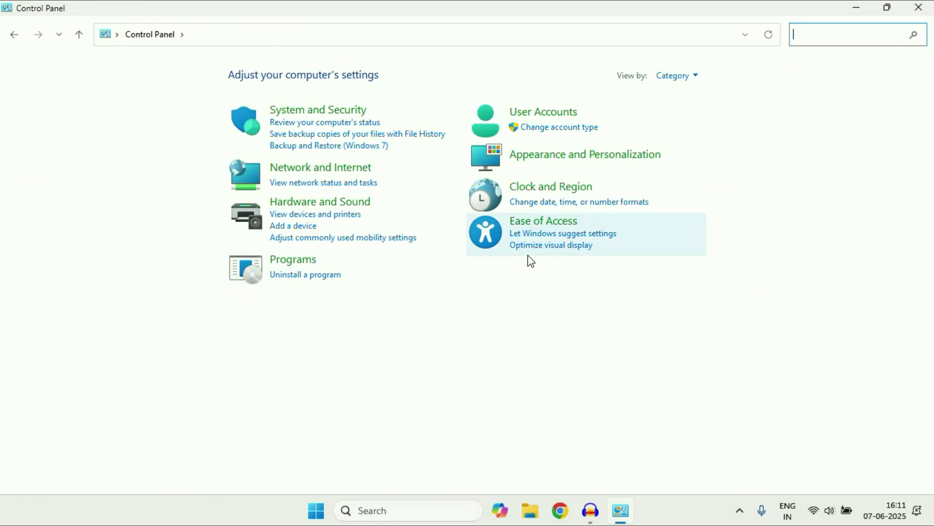
click(687, 80)
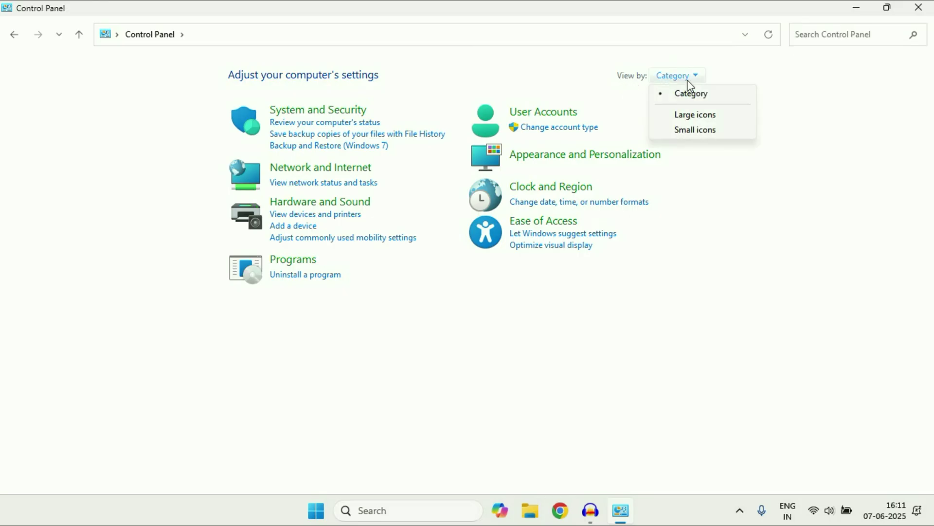
click(708, 119)
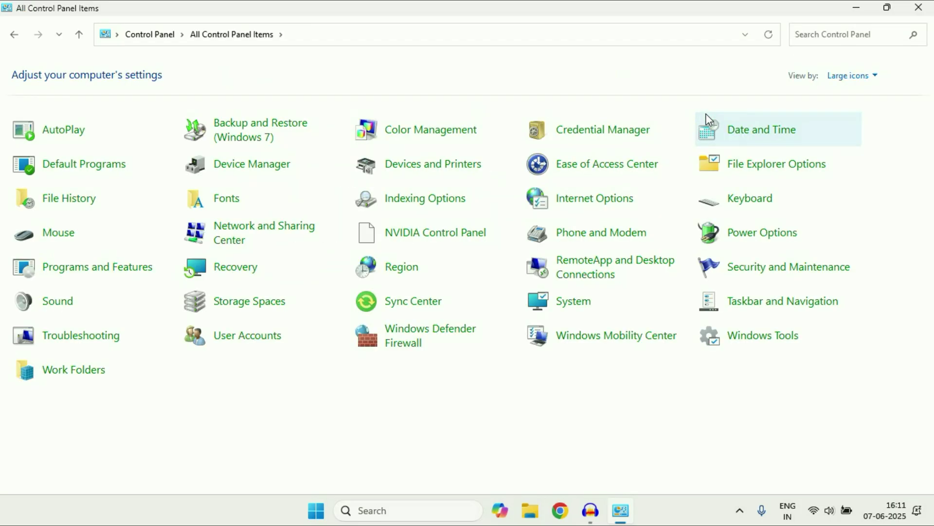
click(247, 275)
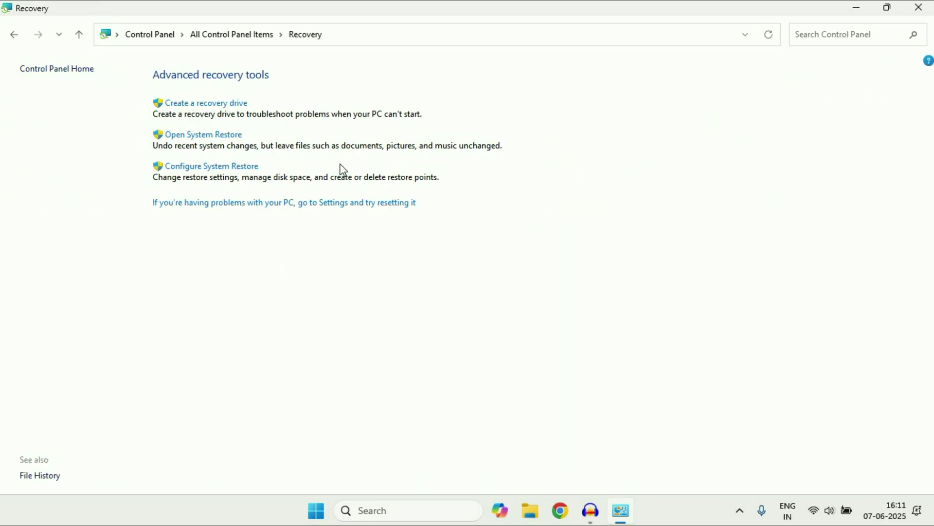
- Launch System Restore, browse its three restore points, then cancel without restoring and close Recovery
click(203, 139)
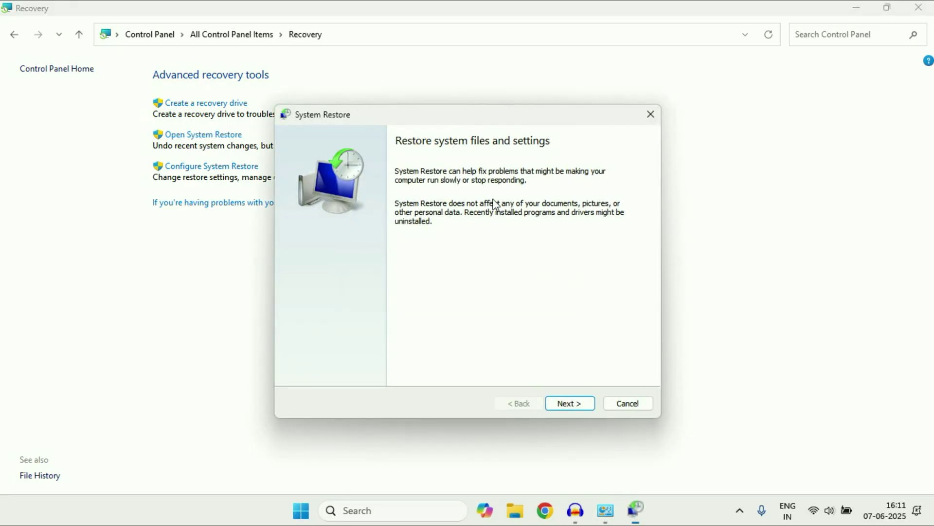
click(578, 402)
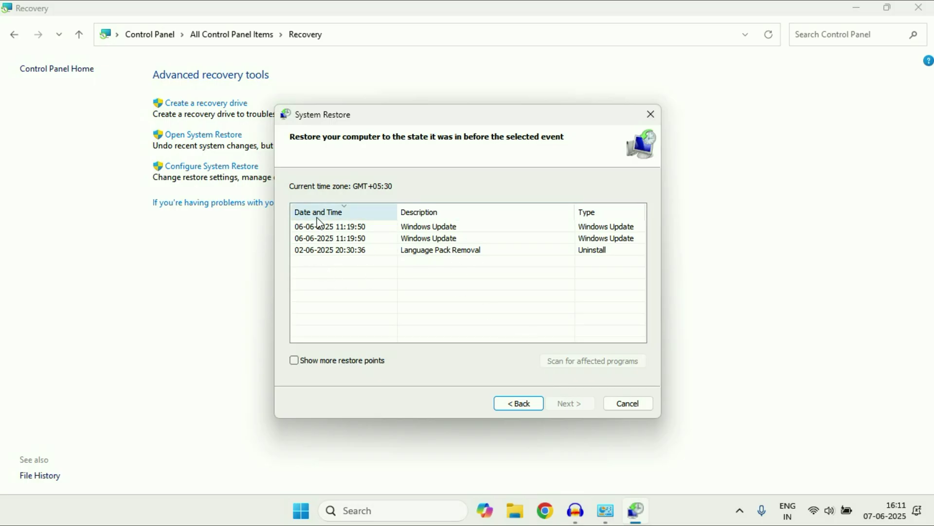
click(355, 227)
click(389, 241)
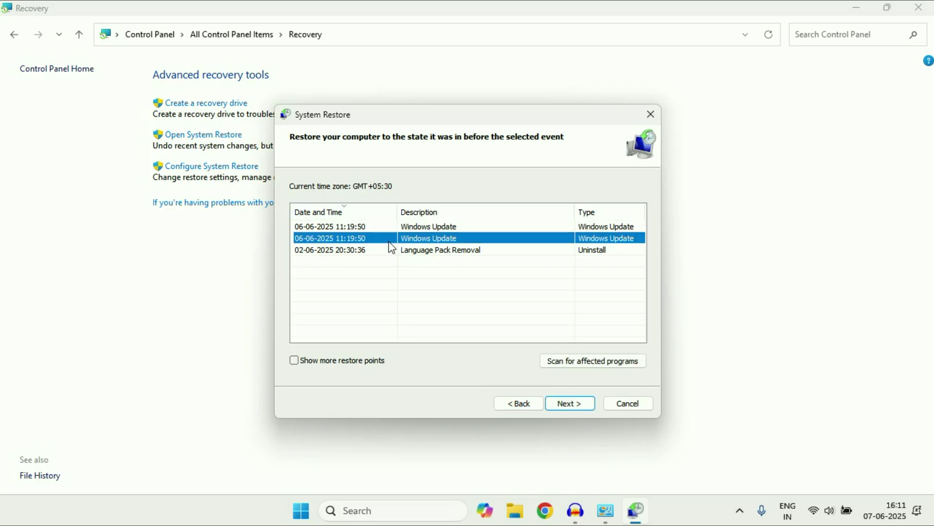
click(367, 227)
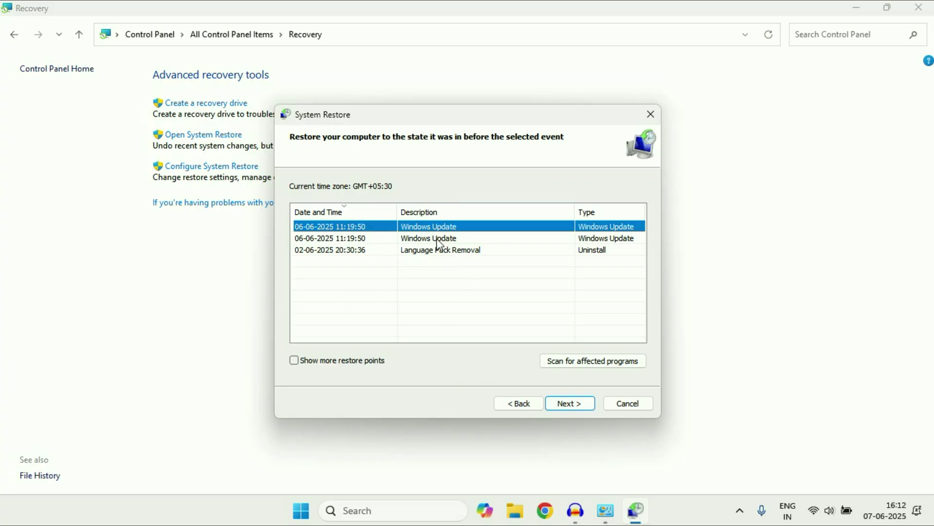
click(628, 403)
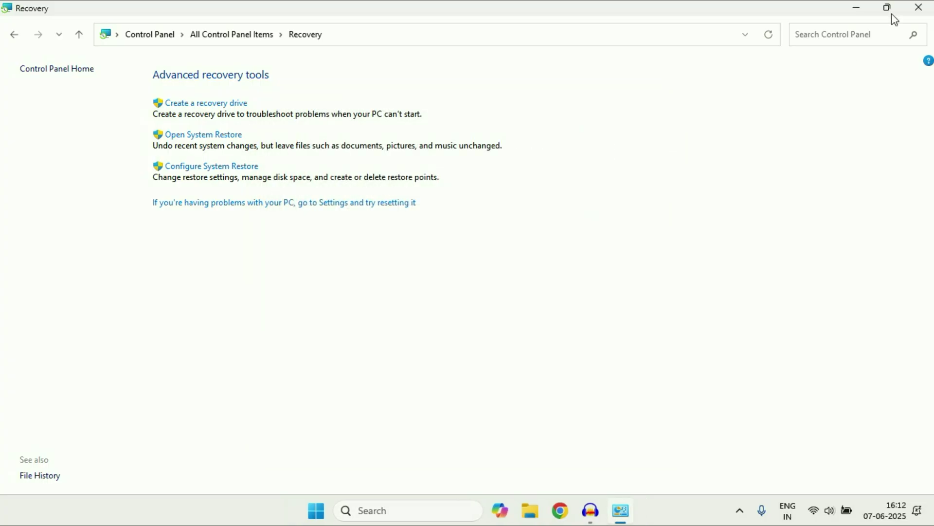
click(919, 7)
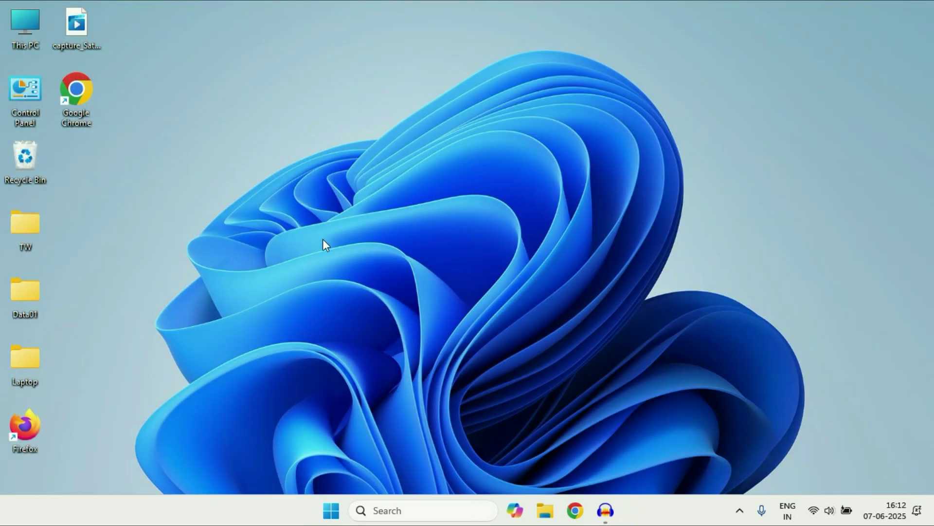
- Untick the Realtek Bluetooth Adapter's 'allow turn off to save power' option in Device Manager, then close it
right_click(327, 511)
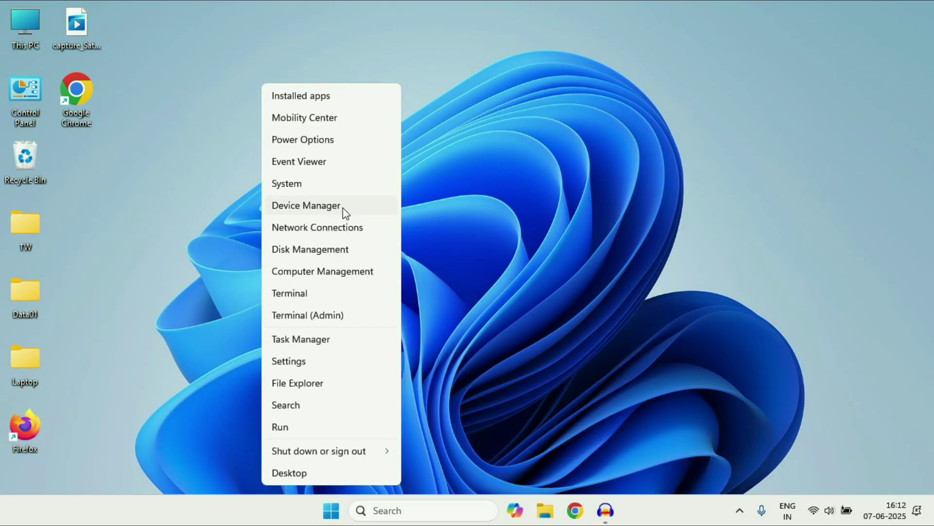
click(342, 208)
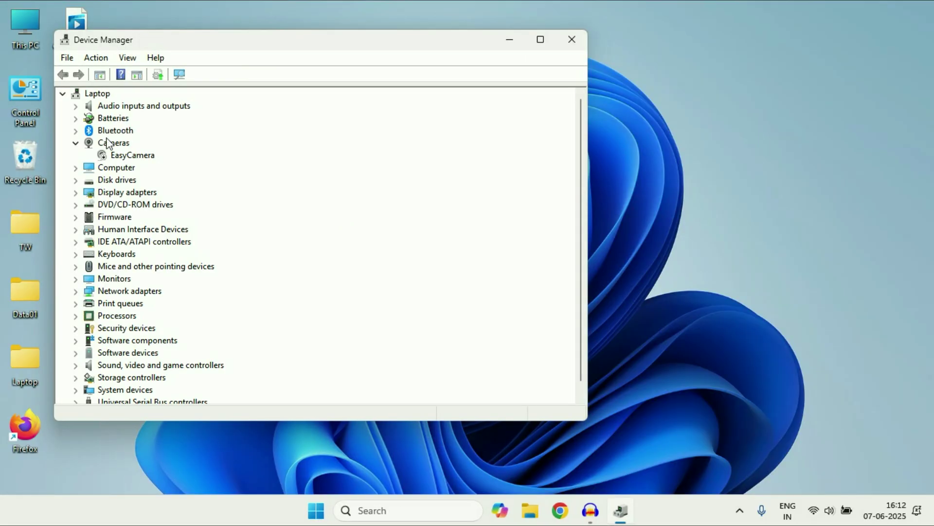
click(75, 130)
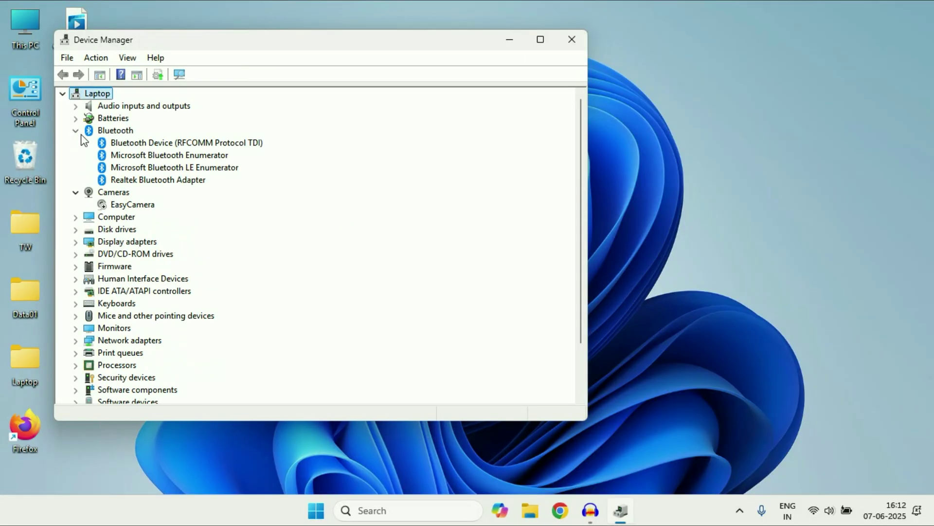
right_click(157, 182)
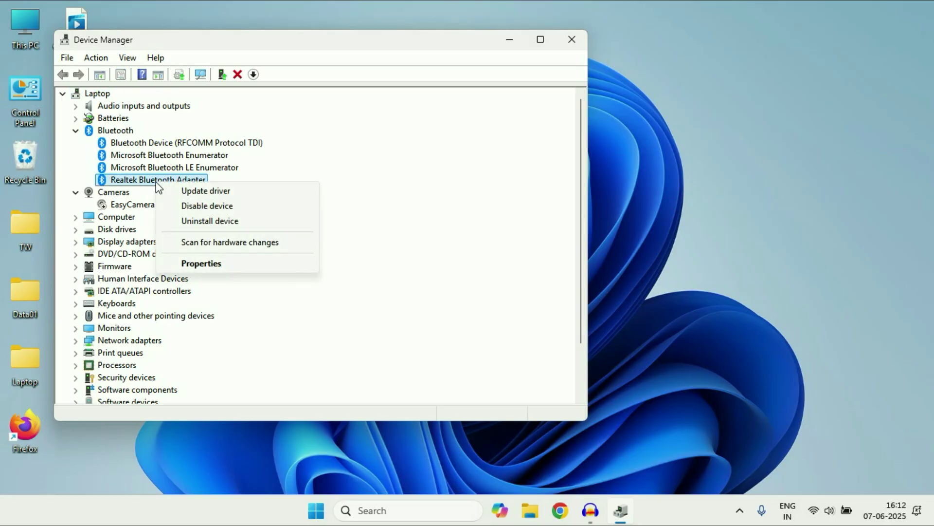
click(214, 264)
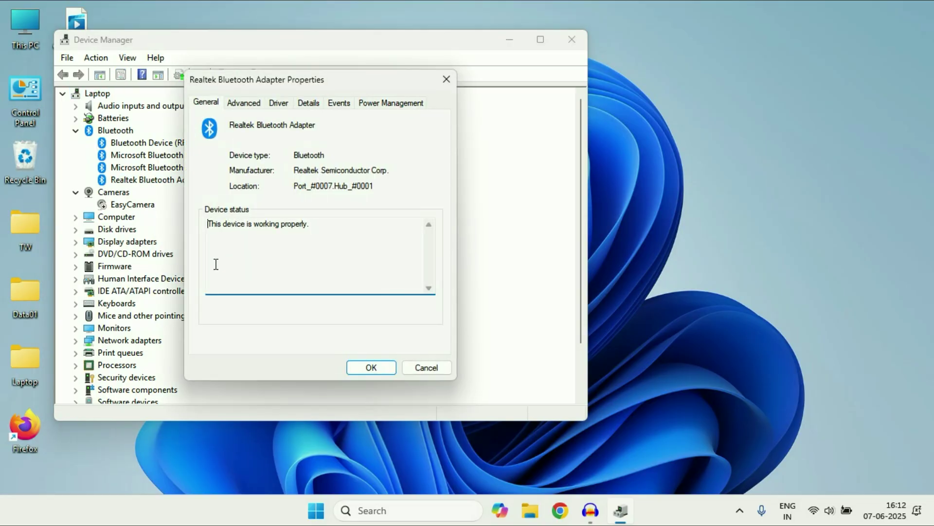
click(388, 106)
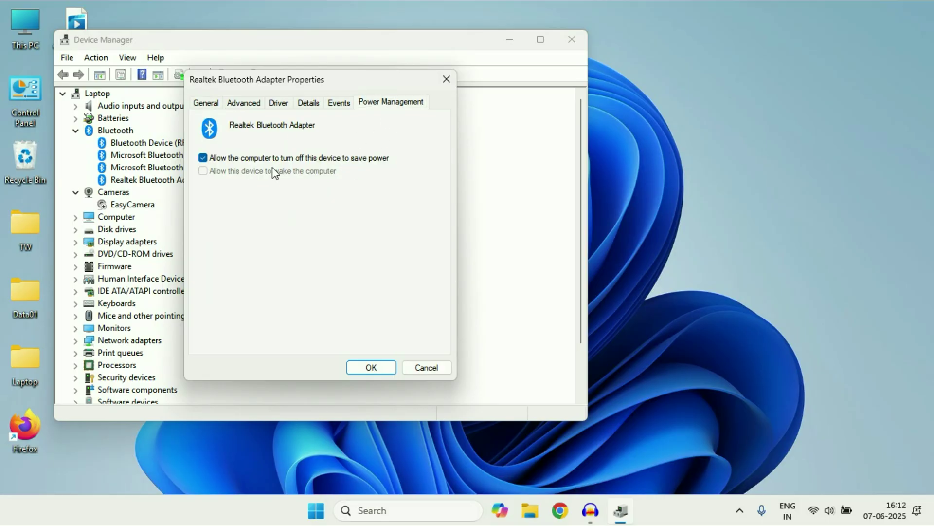
click(203, 159)
click(376, 369)
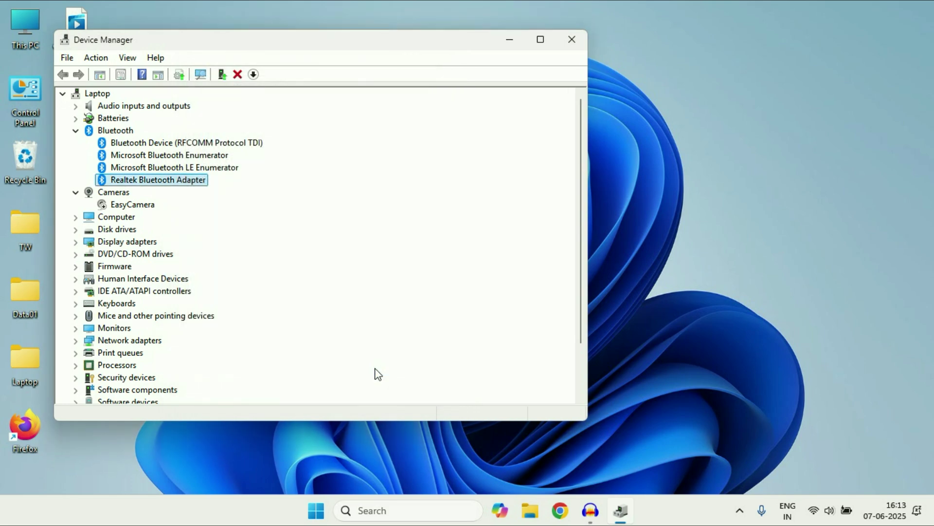
click(571, 38)
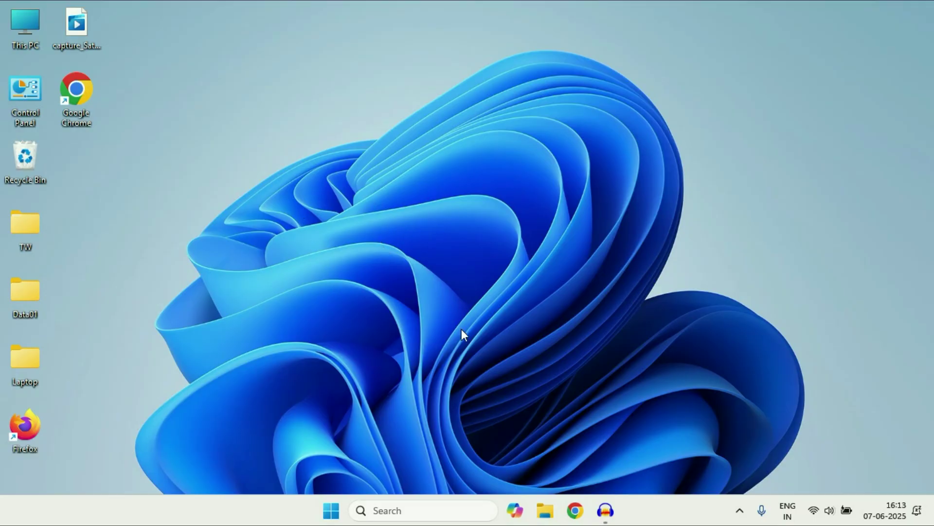
- Check Power Options' power button and lid settings, all set to Sleep, and close unchanged
click(389, 509)
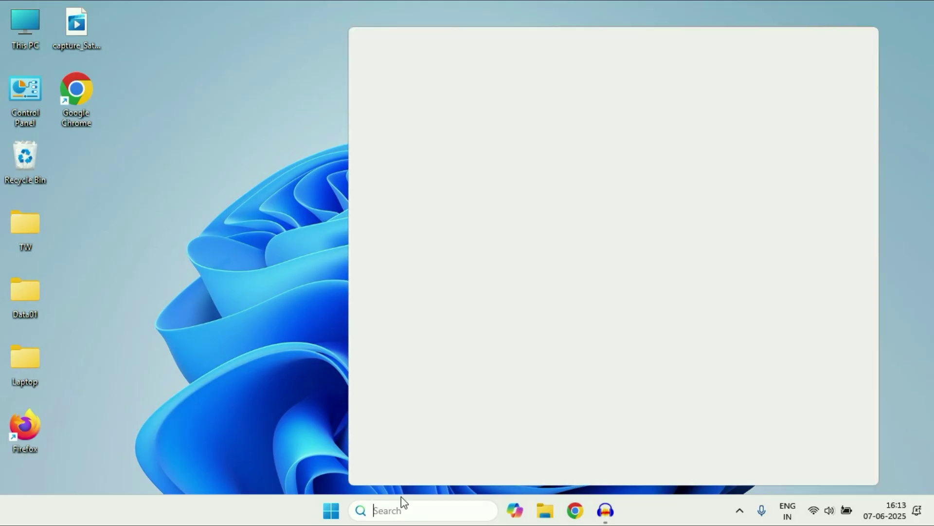
click(452, 122)
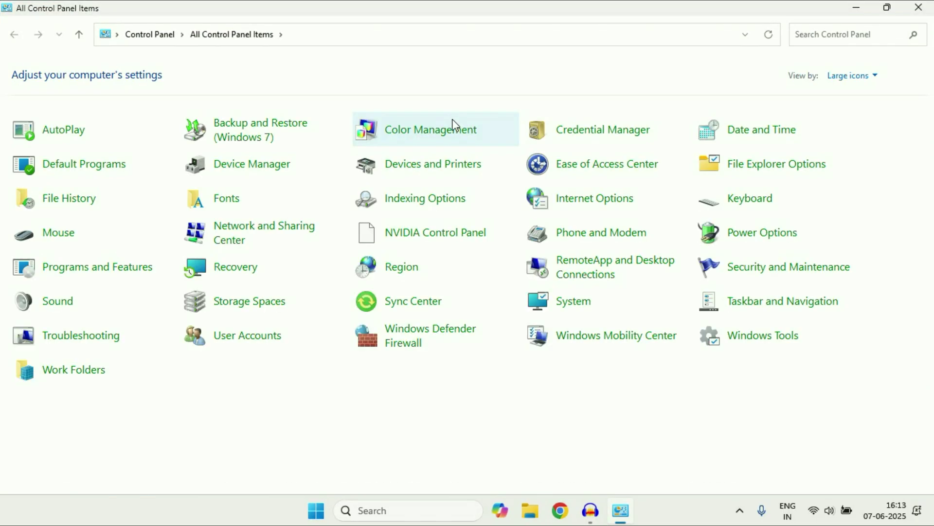
click(753, 241)
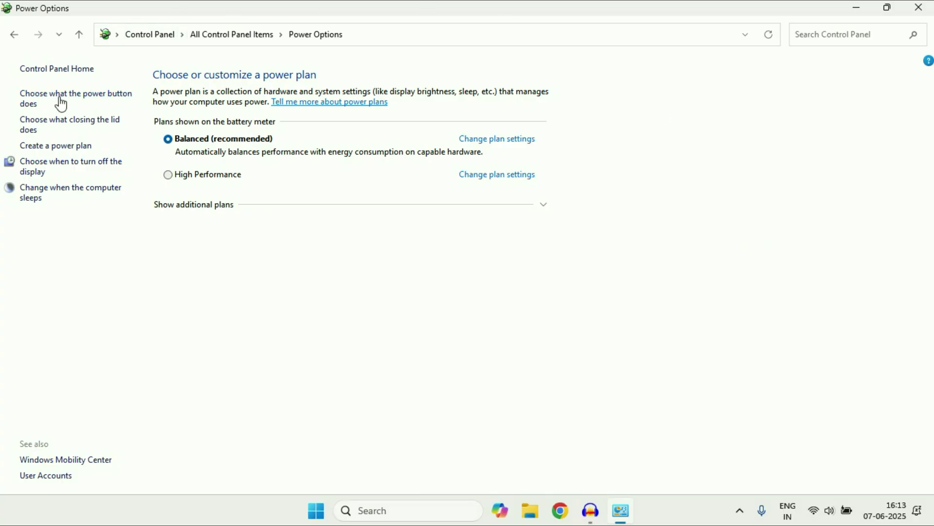
click(84, 94)
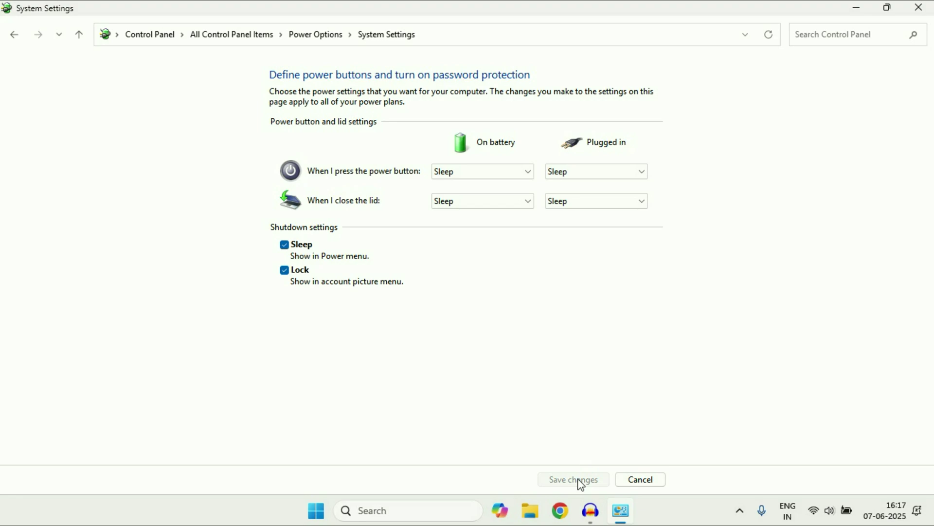
click(917, 10)
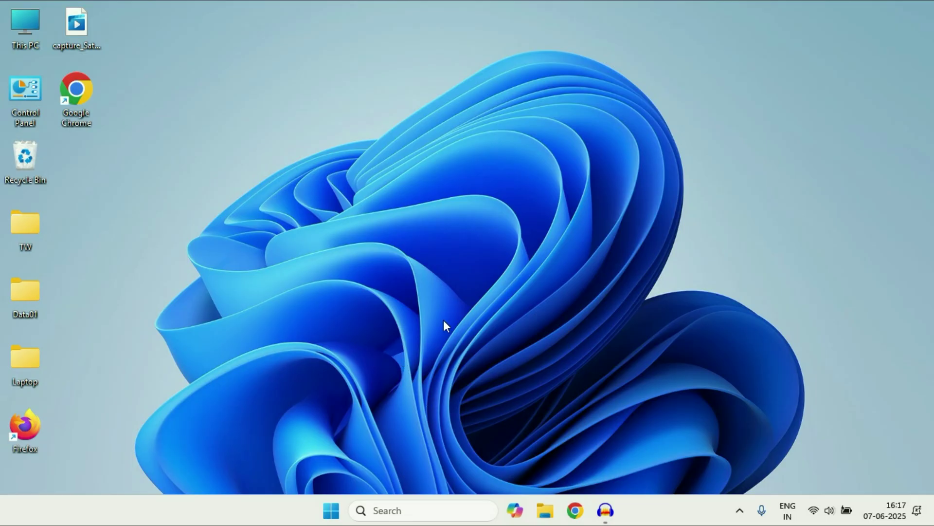
- Launch Command Prompt as administrator from a 'cmd' search
click(394, 510)
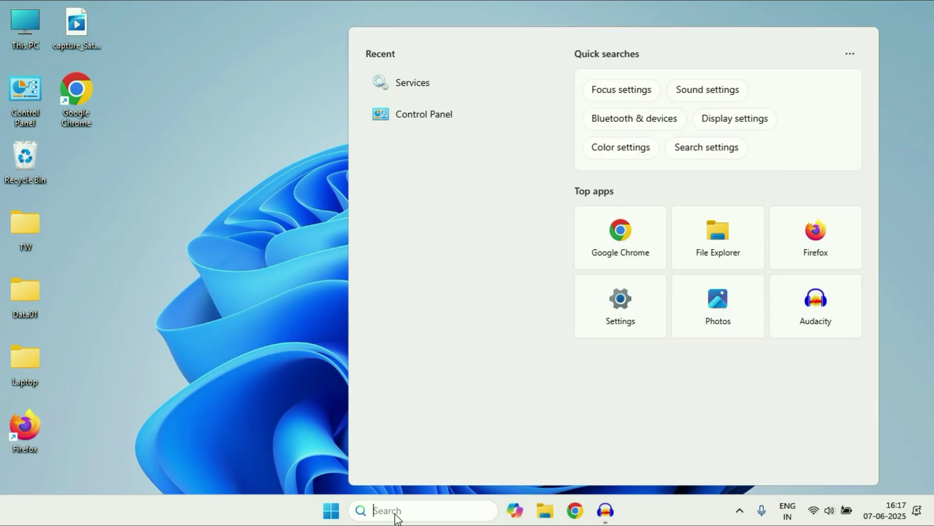
text(cmd)
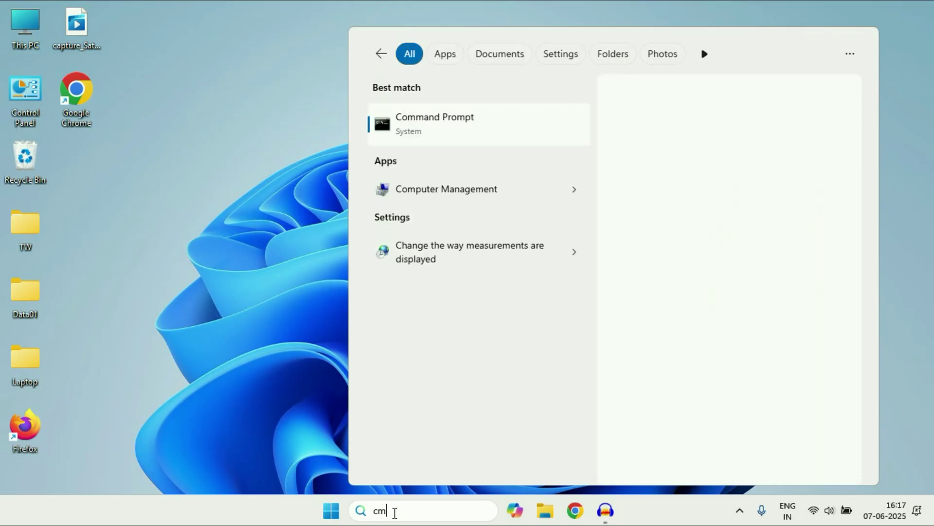
right_click(448, 122)
click(508, 138)
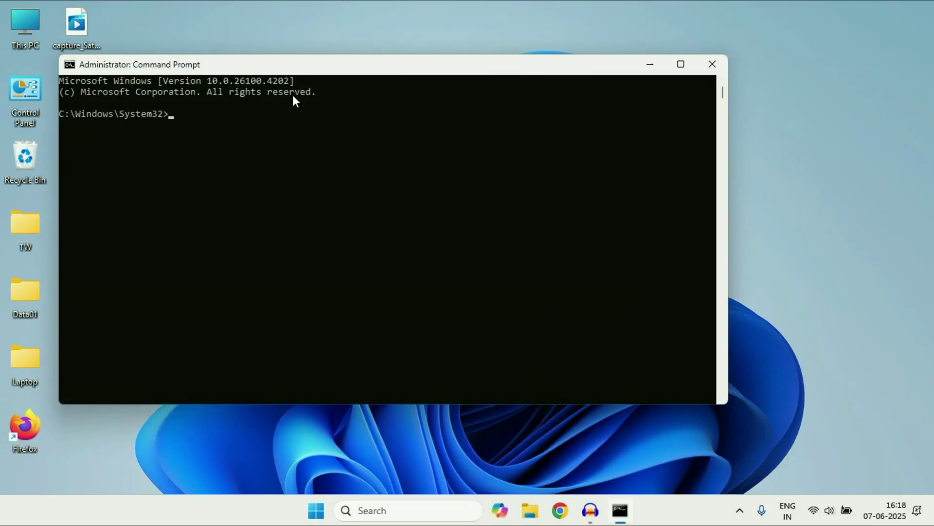
drag(315, 59, 370, 88)
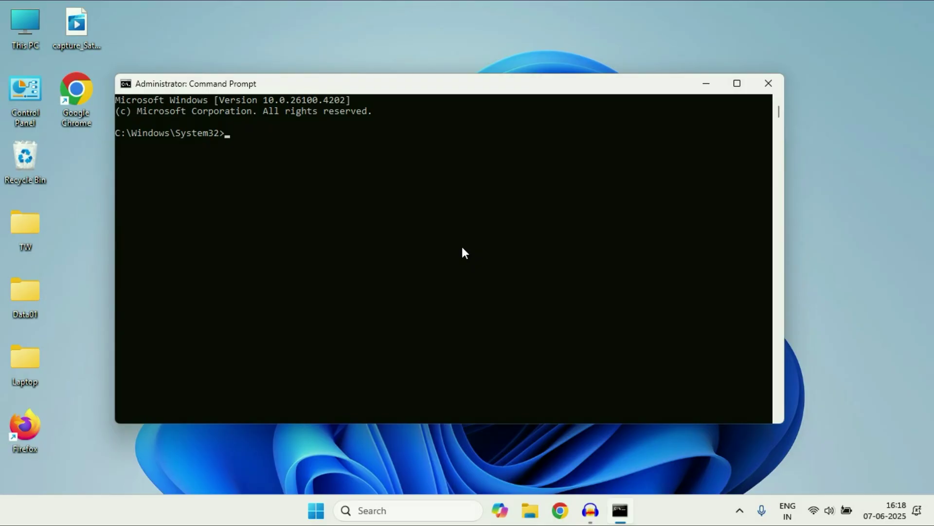
- Run 'net stop bthserv' confirming with y, then 'net start bthserv', and close the console
text(net)
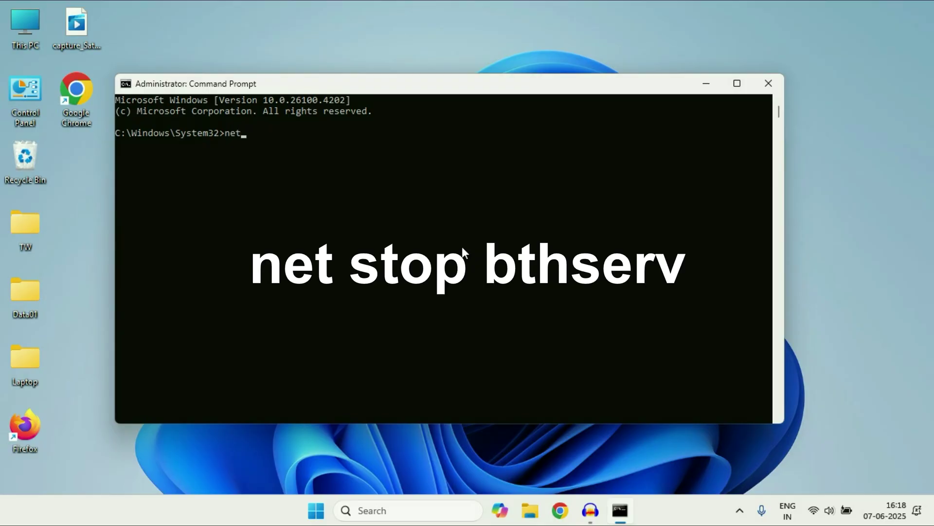
text( stop bthserv)
key(Return)
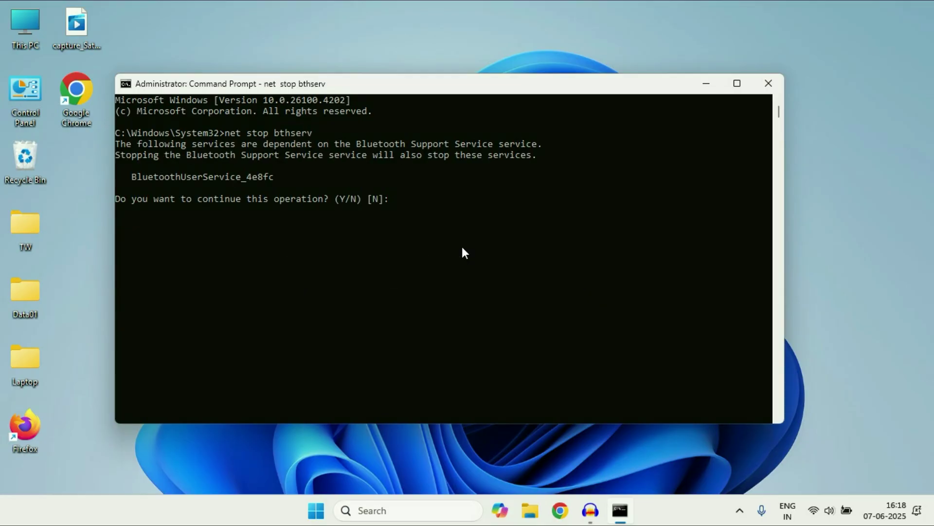
text(y)
key(Return)
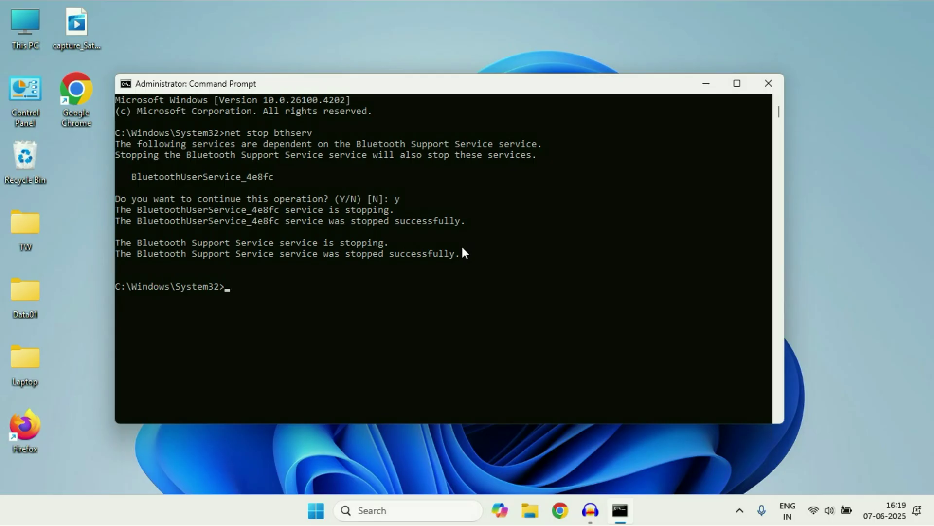
text(n)
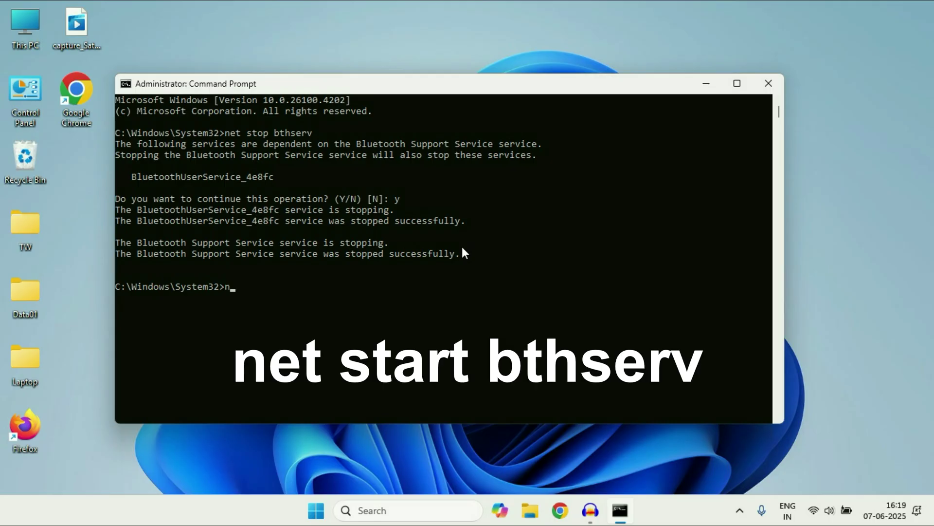
text(et start bthserv)
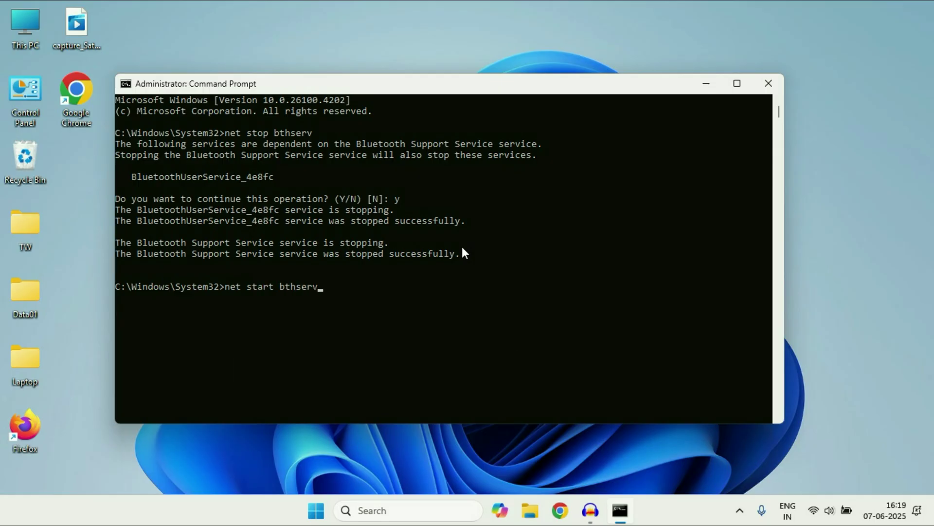
key(Return)
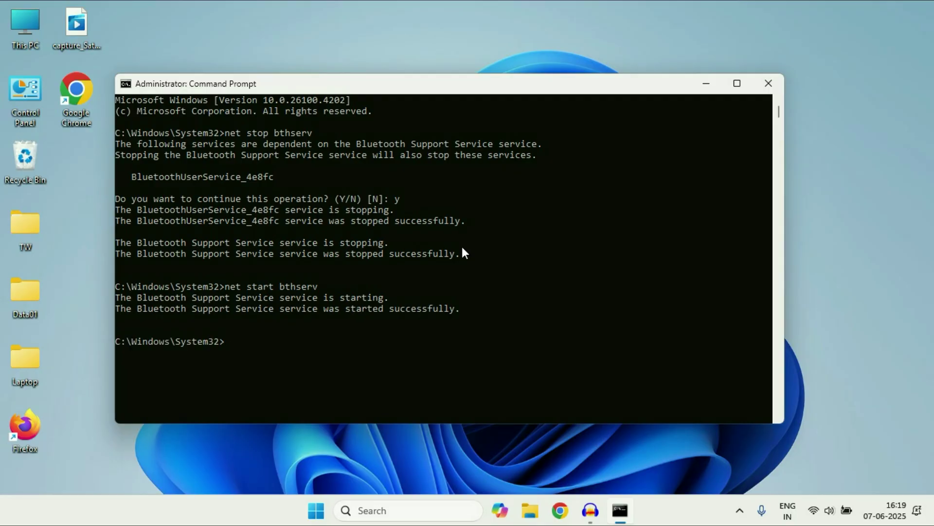
click(769, 83)
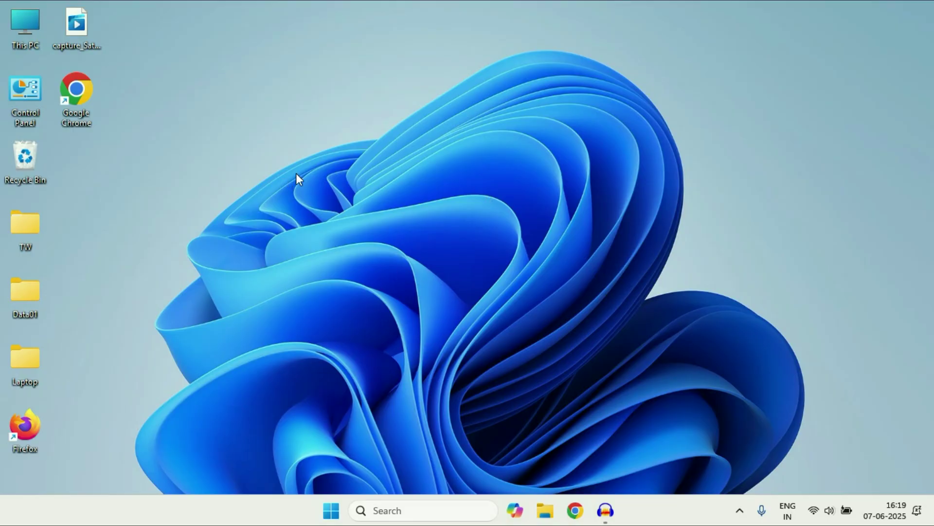
right_click(331, 510)
click(346, 208)
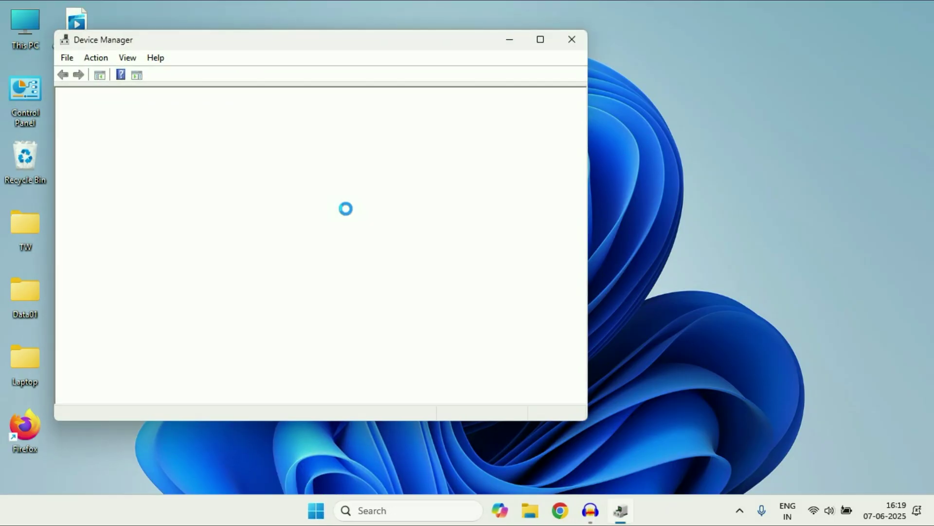
click(540, 40)
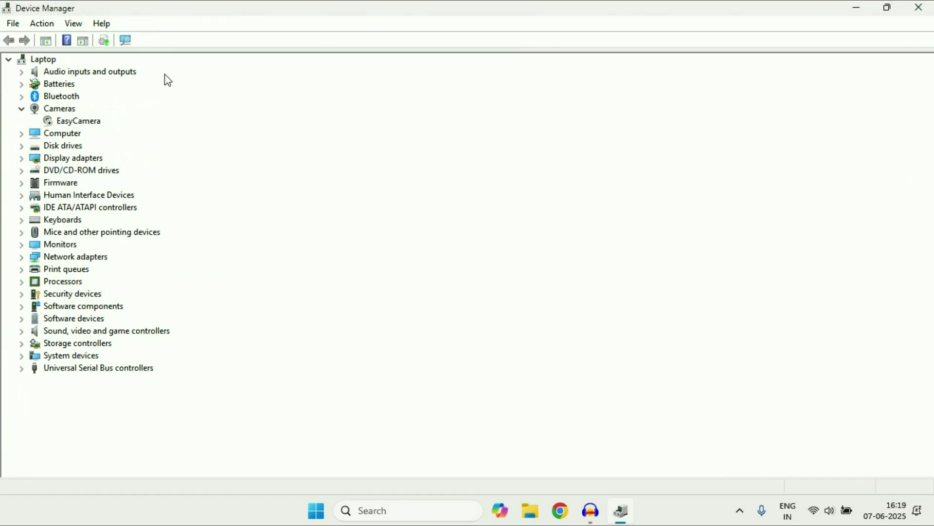
click(67, 98)
click(21, 97)
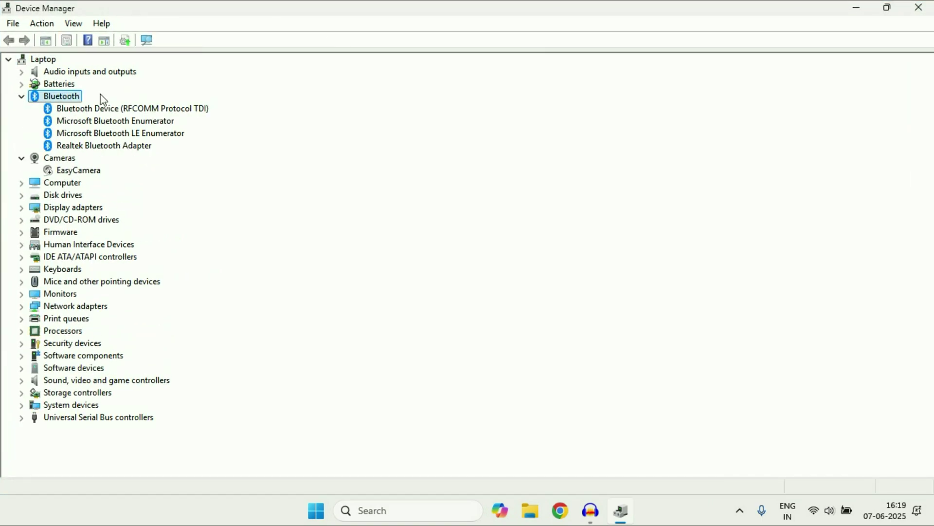
click(130, 147)
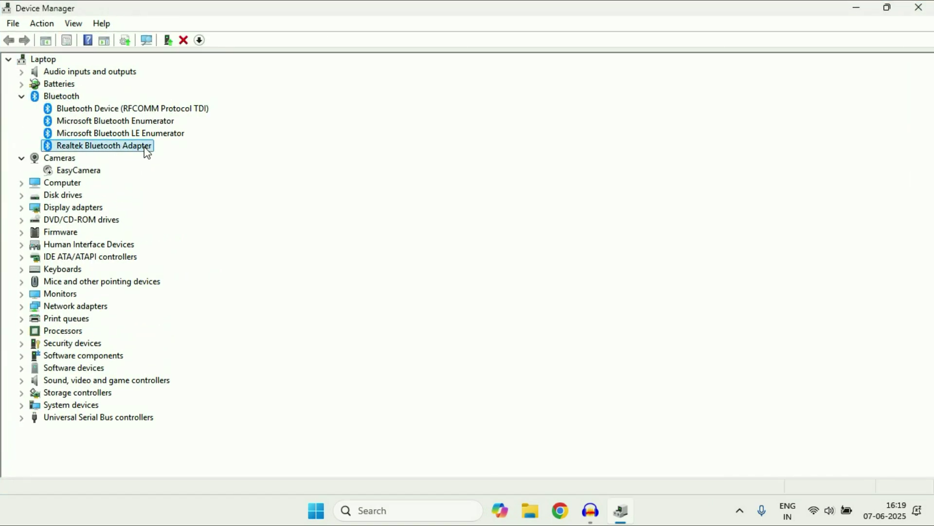
right_click(129, 149)
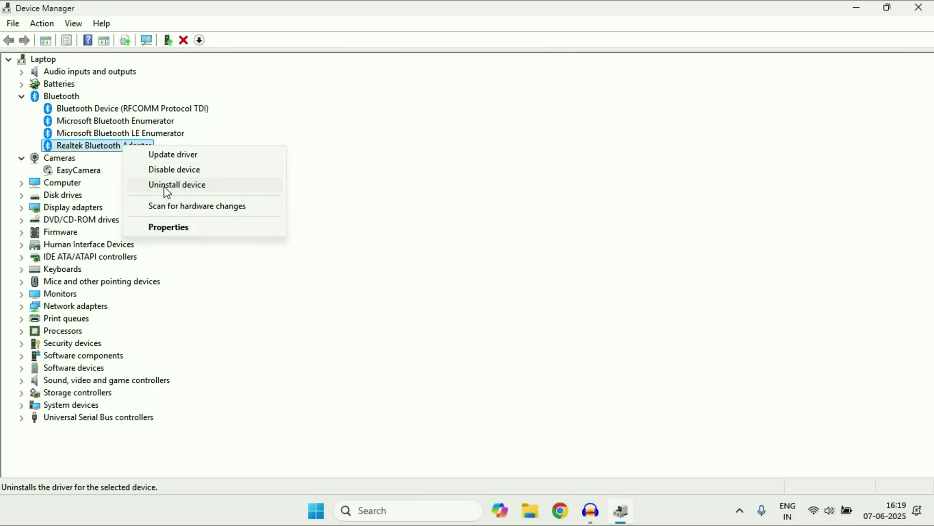
click(186, 186)
click(365, 254)
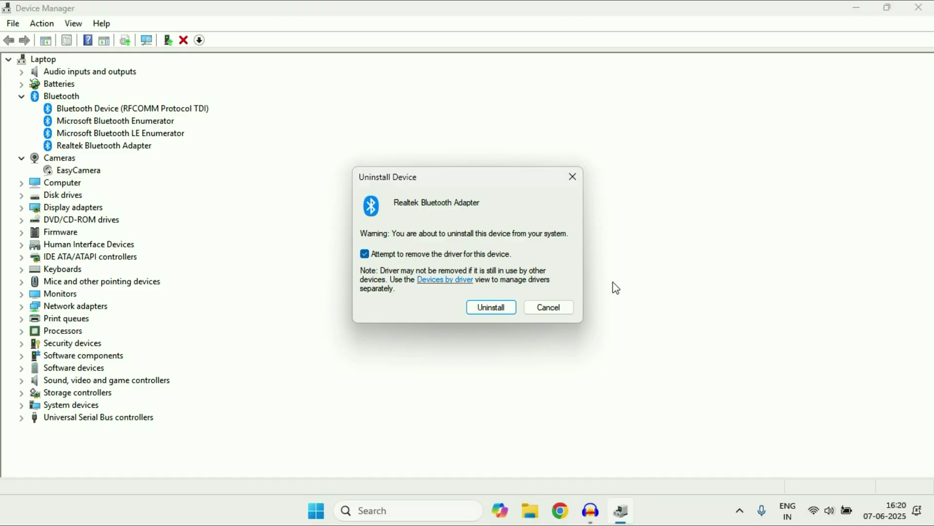
click(550, 308)
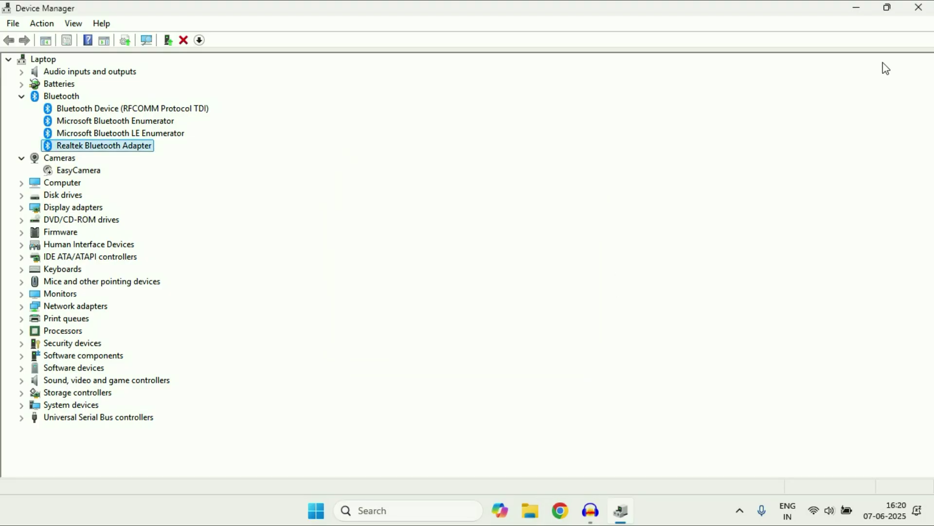
click(919, 7)
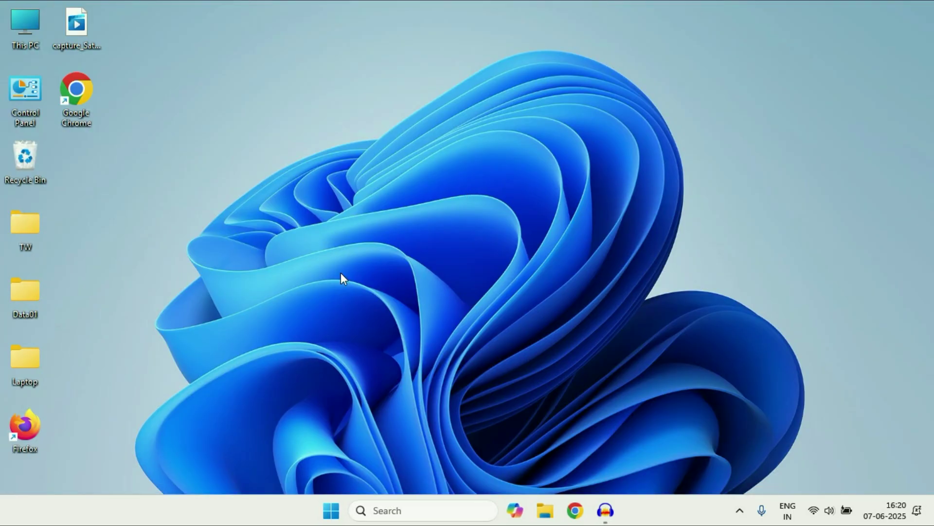
- In Windows Update's Optional updates, tick the ELAN - Keyboard driver update and choose Download & install
click(335, 512)
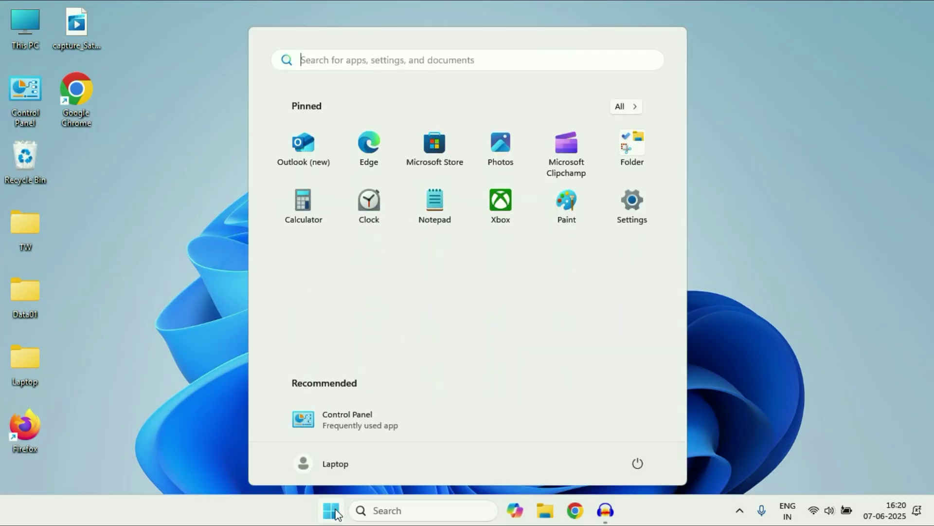
click(632, 201)
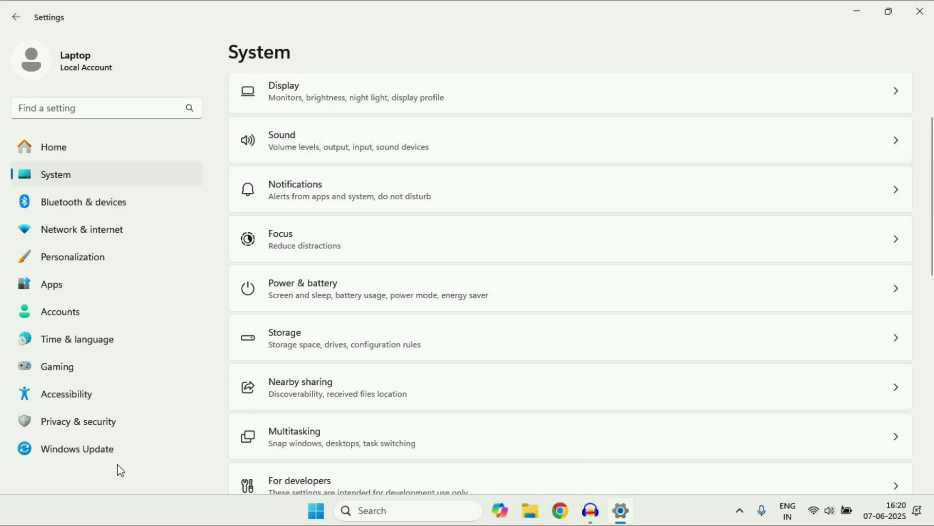
click(112, 453)
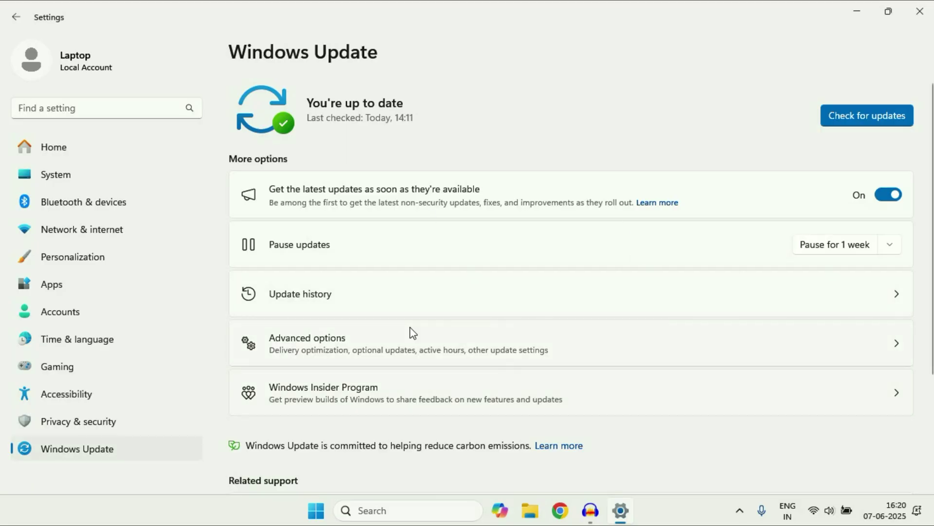
click(377, 350)
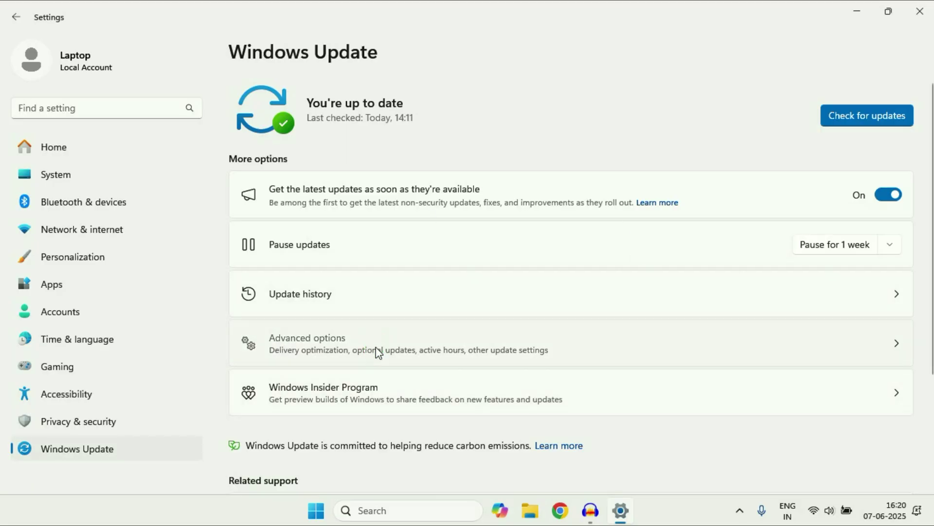
scroll(376, 323, down, 3)
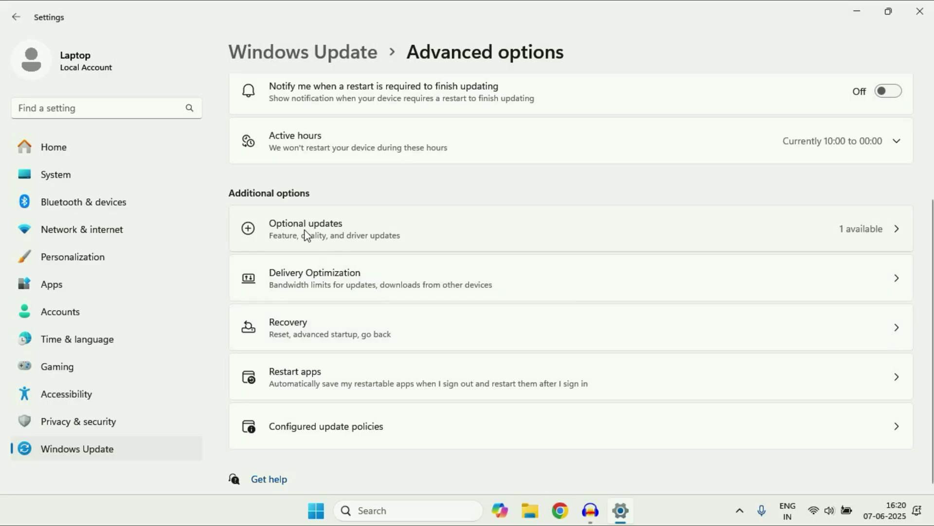
click(363, 235)
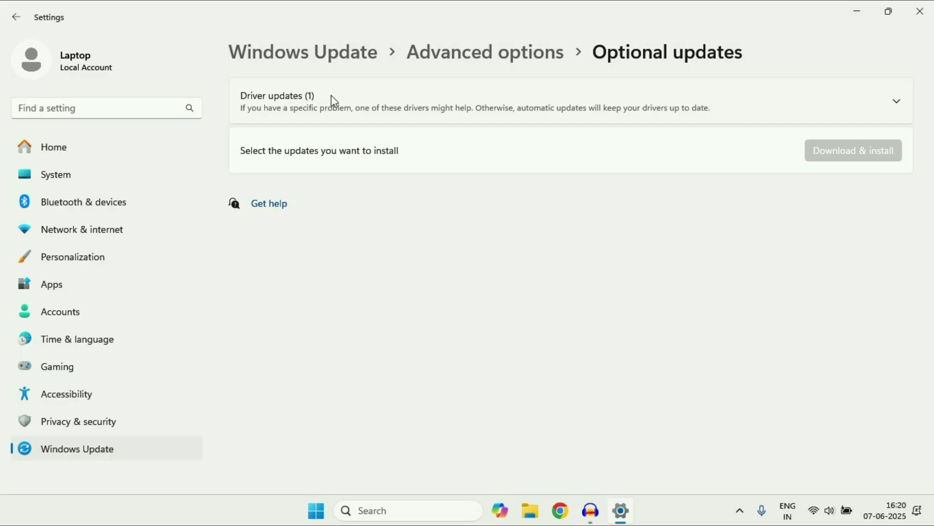
click(410, 100)
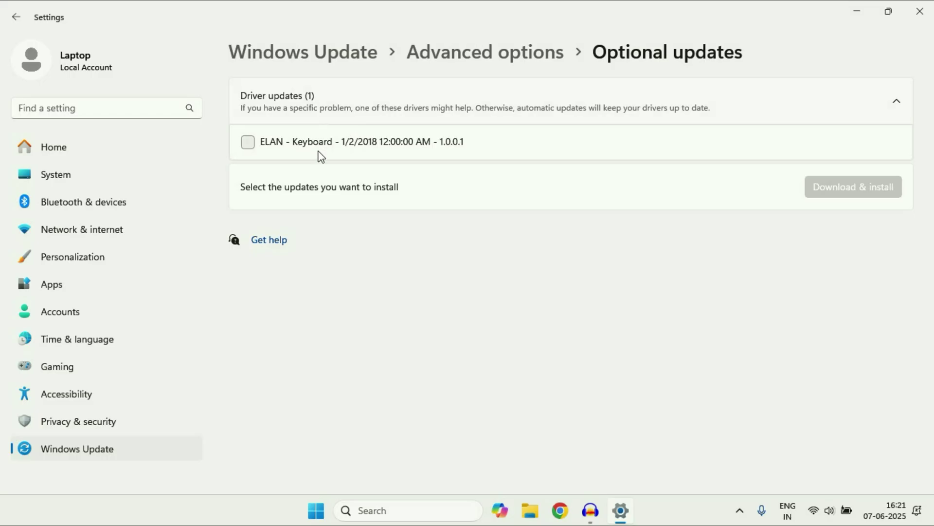
click(249, 144)
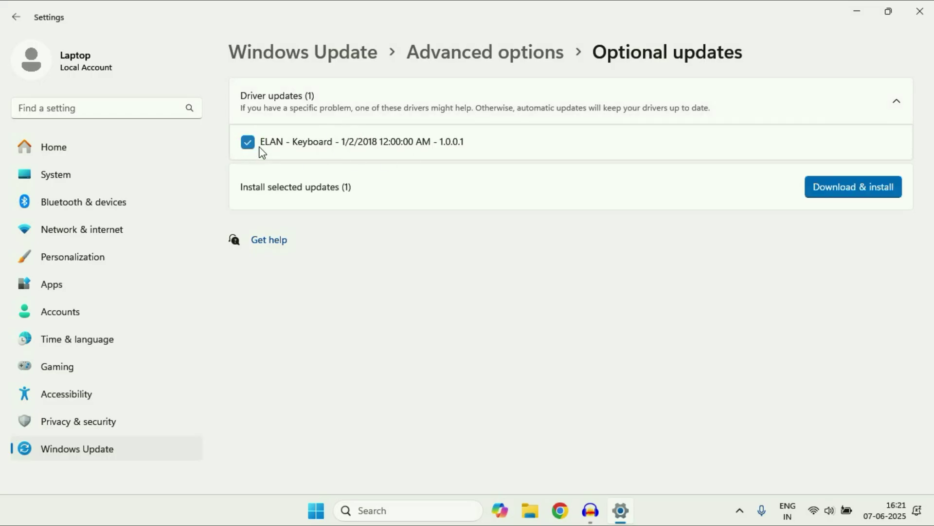
click(825, 195)
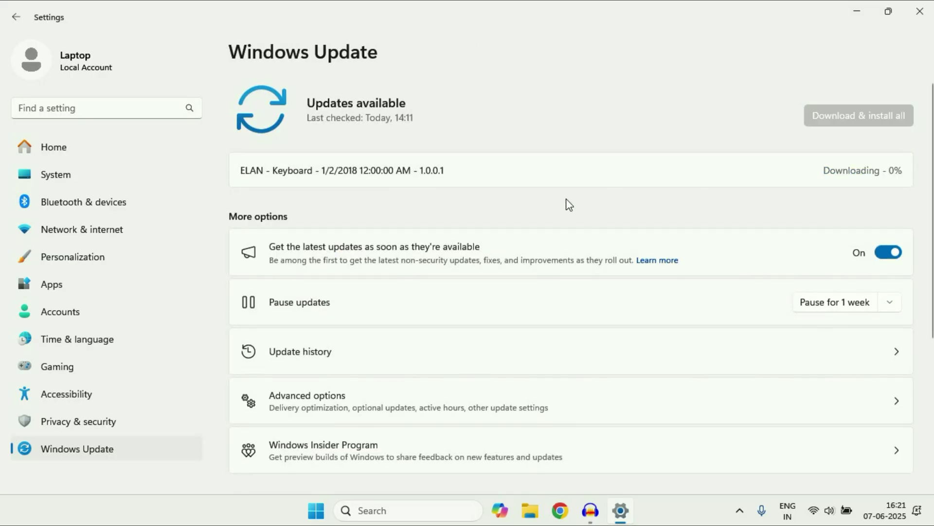